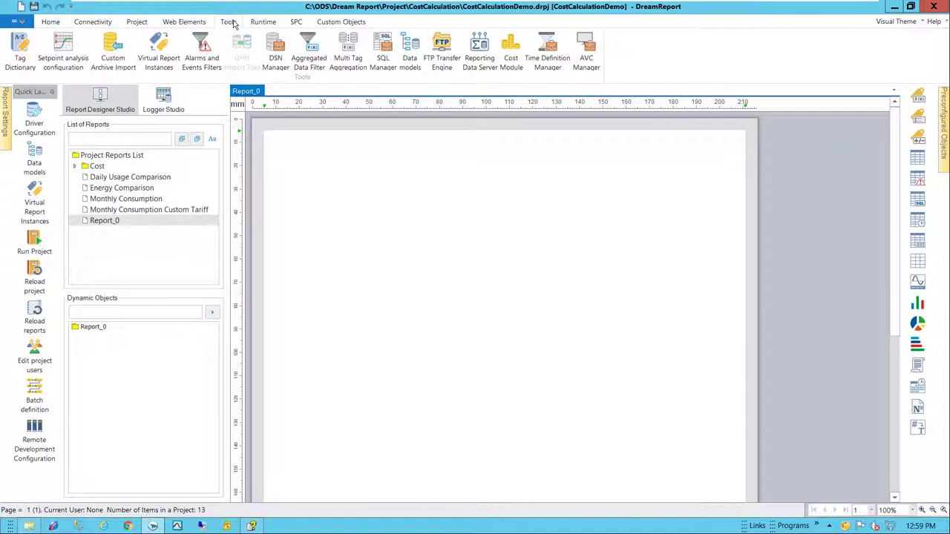
# Step: Create a new cost definition named Electricity and delete its copied tariff rows
pyautogui.click(512, 52)
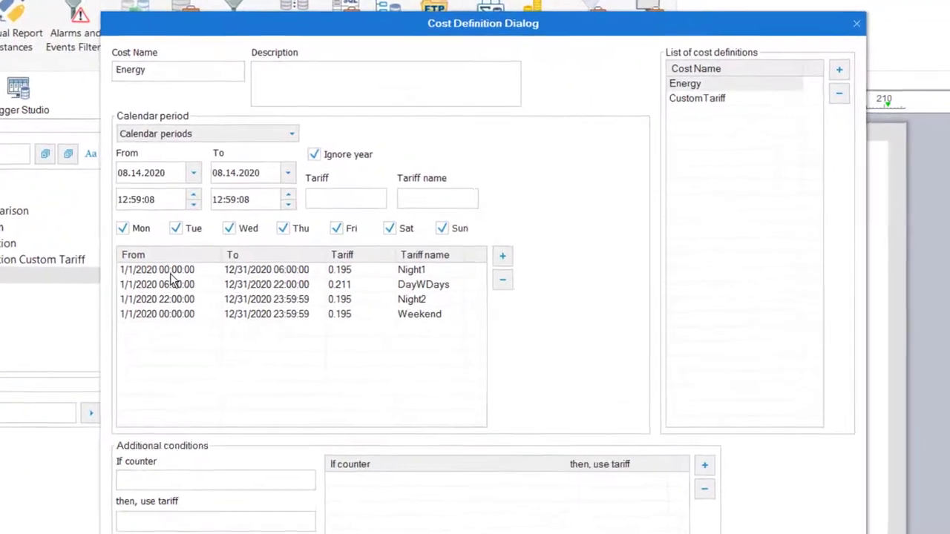
pyautogui.doubleClick(164, 69)
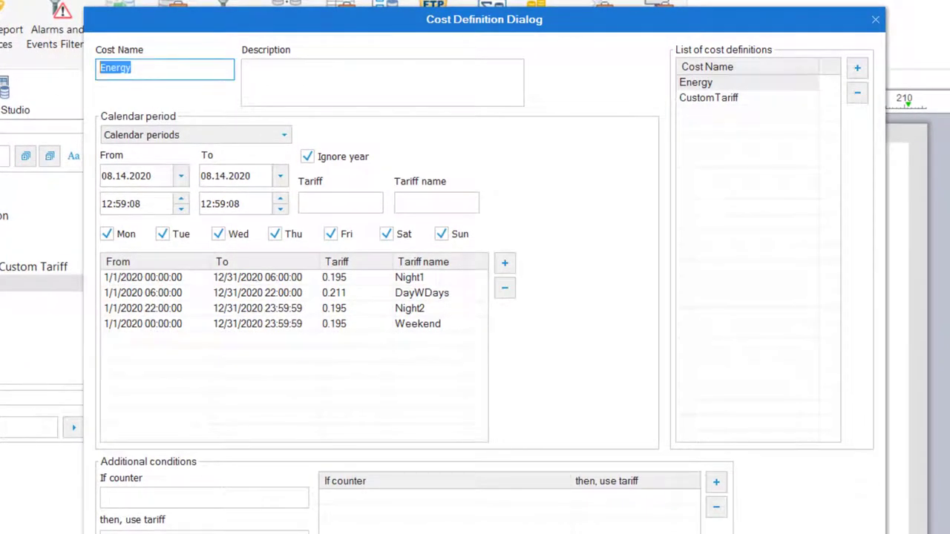
pyautogui.write('Electricity')
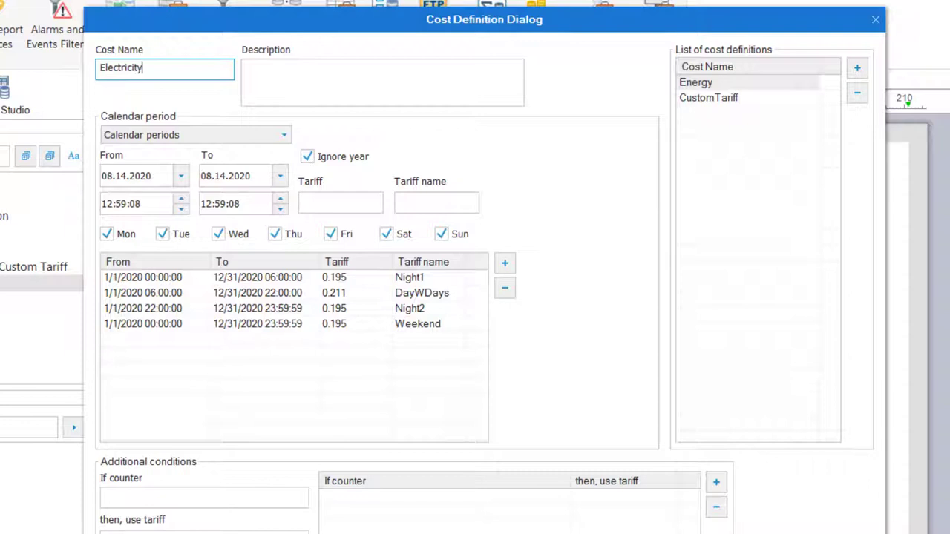
pyautogui.click(858, 67)
pyautogui.click(758, 118)
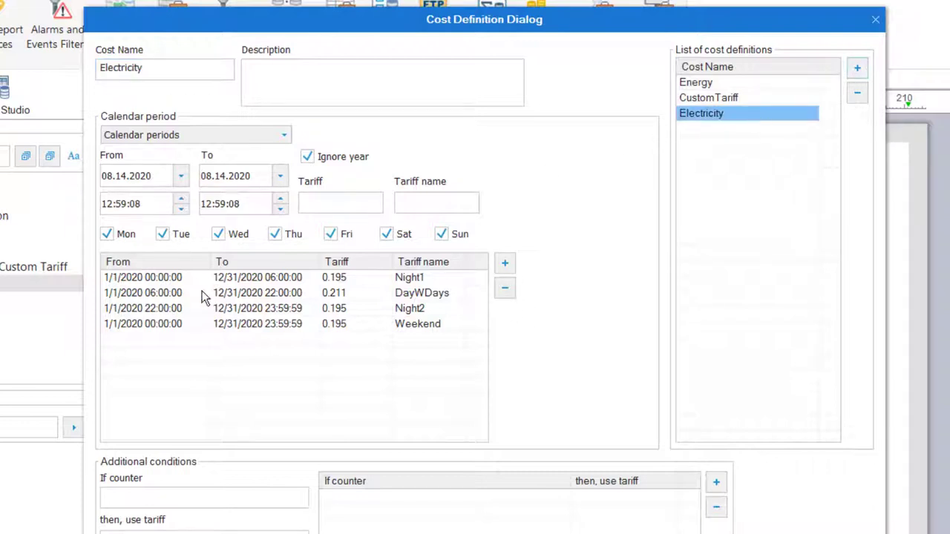
pyautogui.click(219, 278)
pyautogui.click(504, 288)
pyautogui.click(503, 288)
pyautogui.click(503, 288)
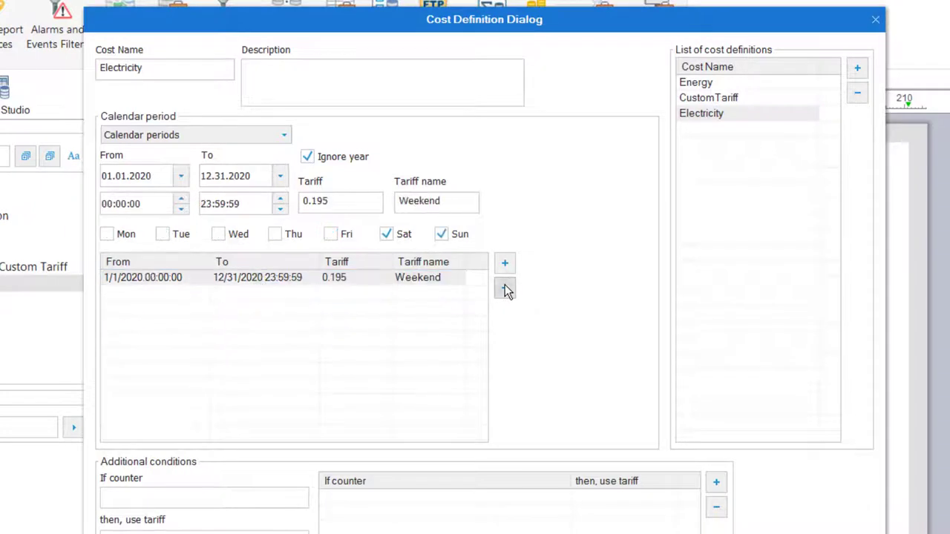
pyautogui.click(504, 288)
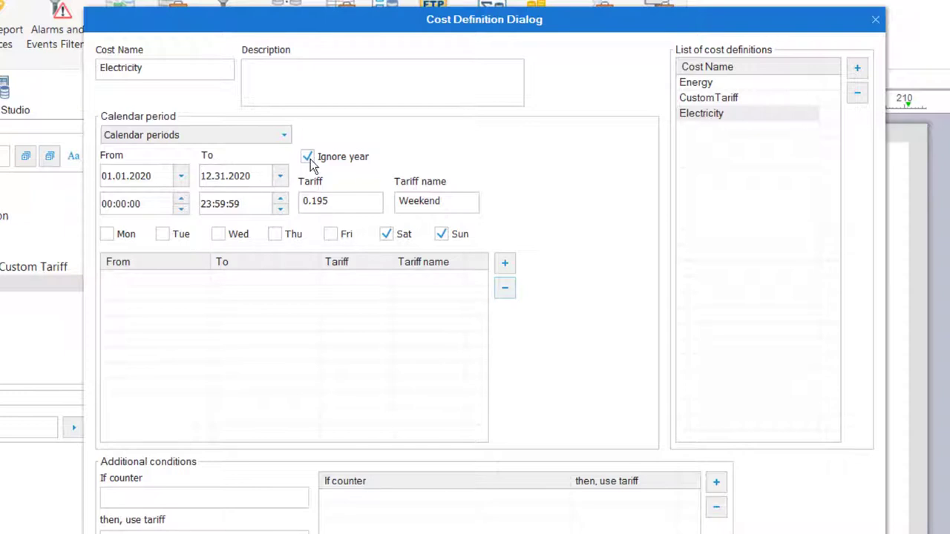
# Step: Add a Day tariff at 1.8 from 07:00:00 to 18:59:59 for every weekday
pyautogui.click(117, 208)
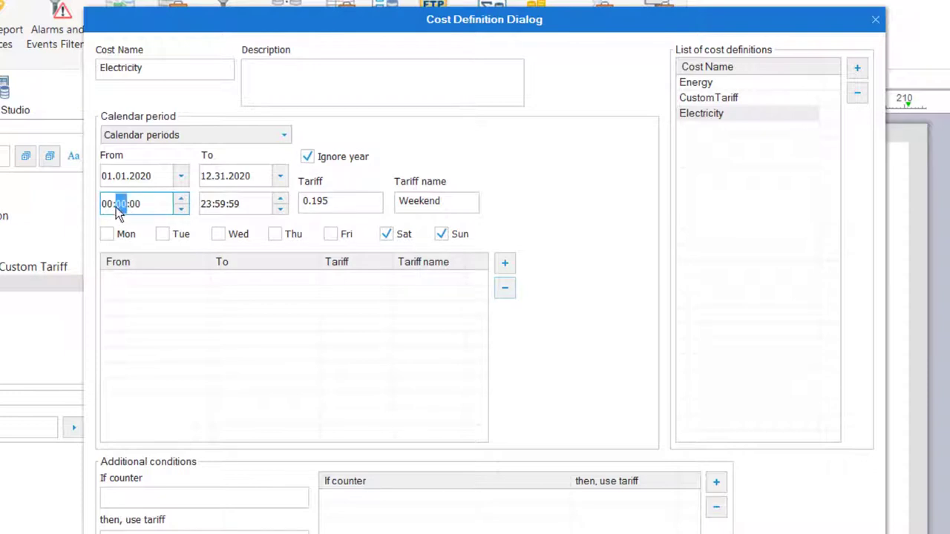
pyautogui.click(109, 209)
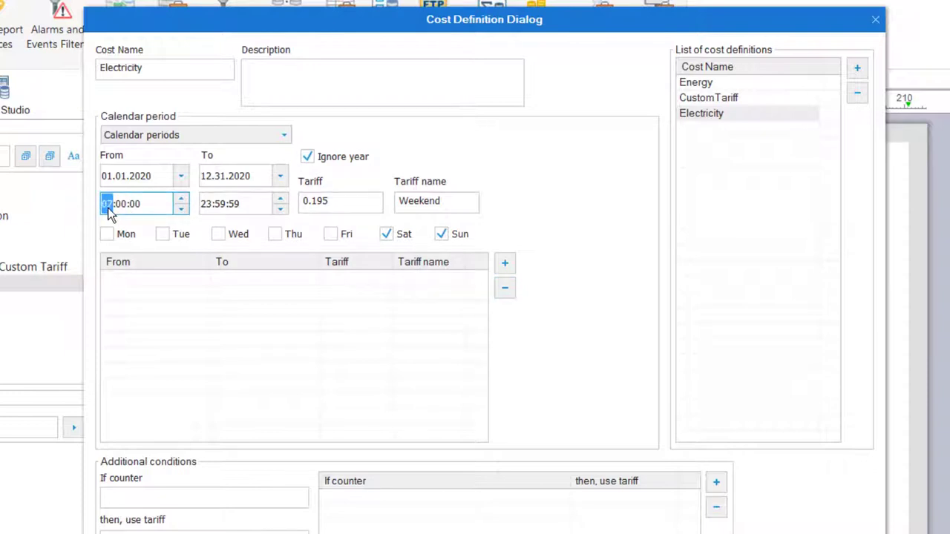
pyautogui.click(204, 210)
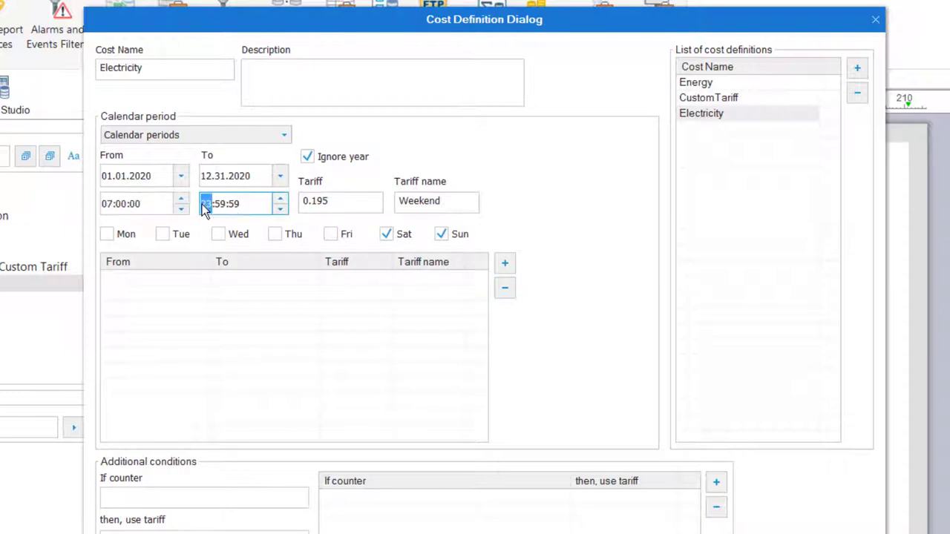
pyautogui.press('Tab')
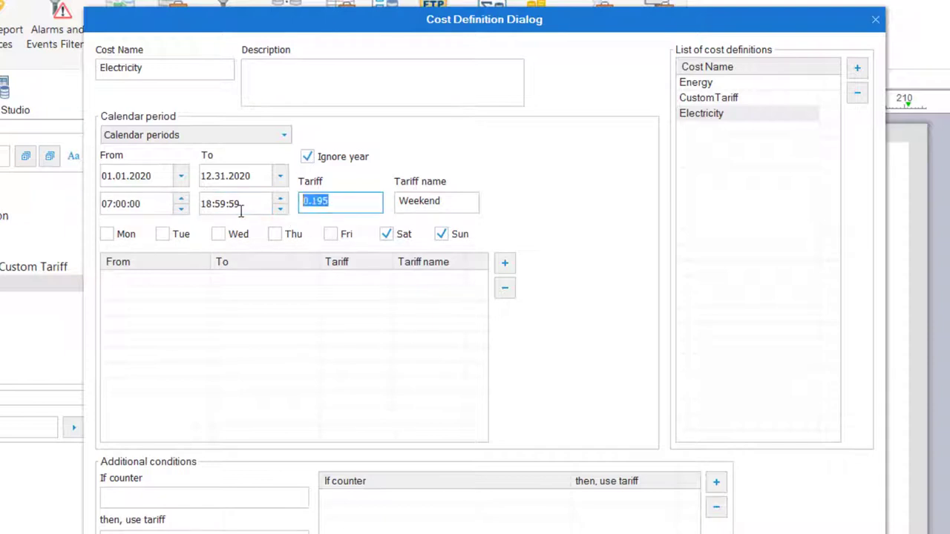
pyautogui.write('1.8')
pyautogui.press('Tab')
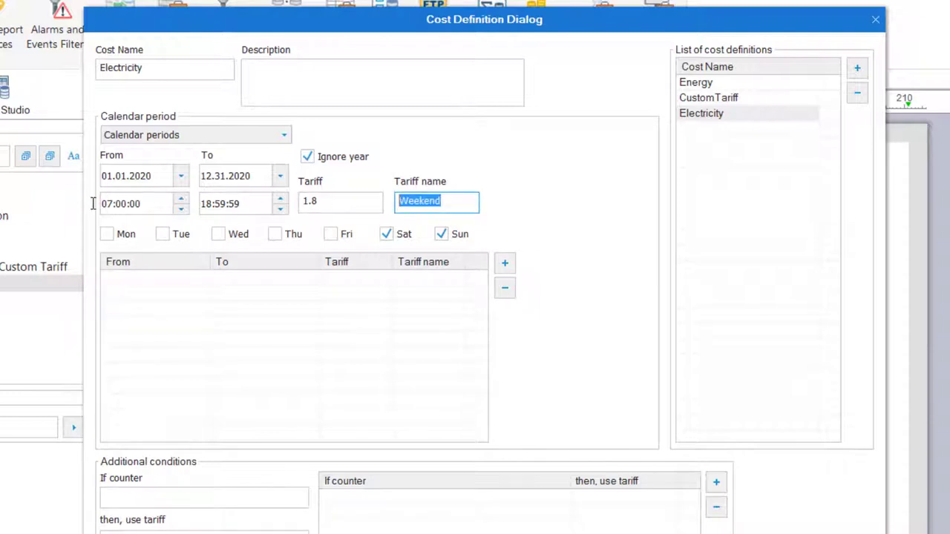
pyautogui.write('Day')
pyautogui.click(119, 235)
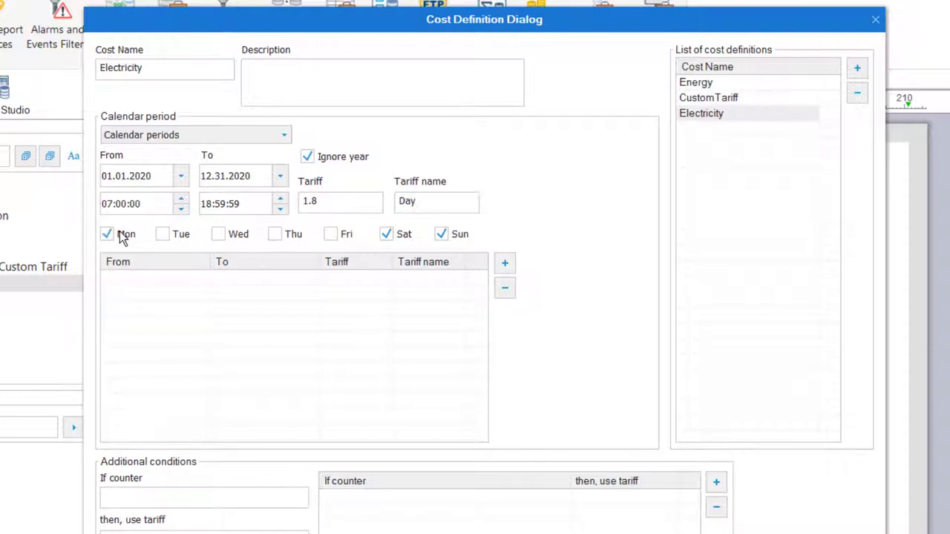
pyautogui.click(162, 235)
pyautogui.click(218, 236)
pyautogui.click(504, 265)
# Step: Add the Night_AM tariff at 1.2 from 00:00:00 to 06:59:59
pyautogui.click(108, 207)
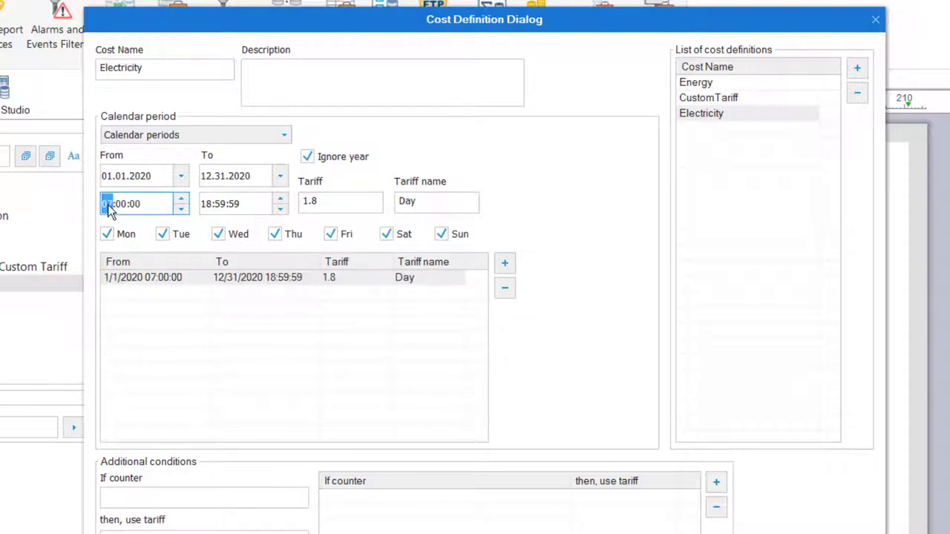
pyautogui.write('00')
pyautogui.click(211, 207)
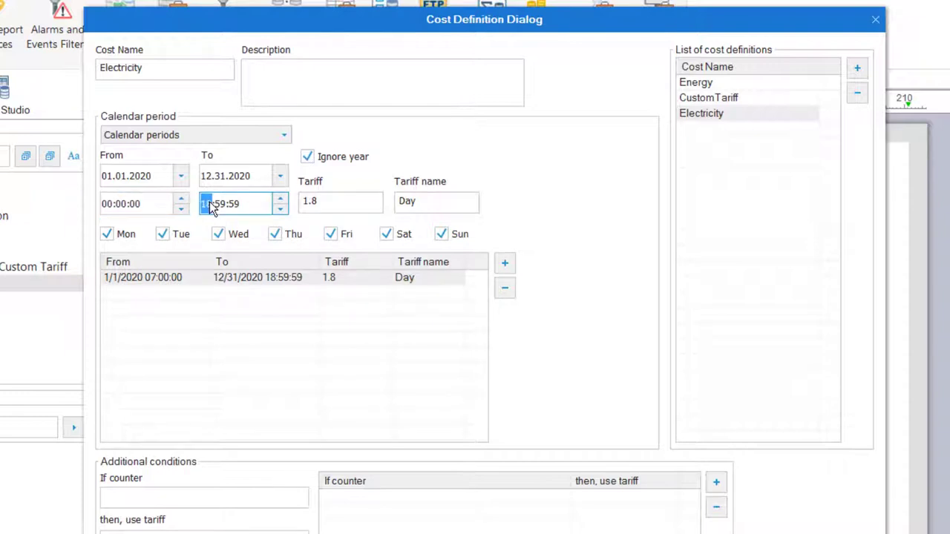
pyautogui.write('06')
pyautogui.click(313, 205)
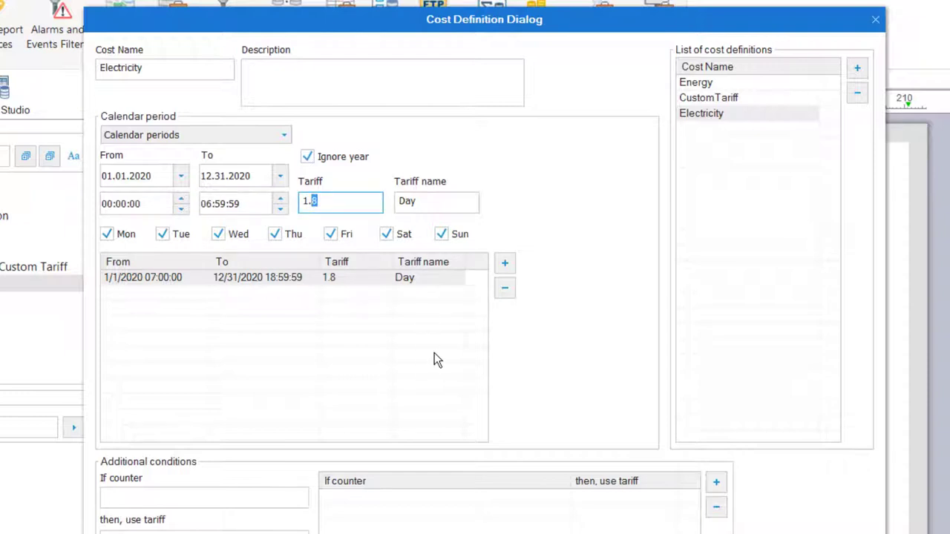
pyautogui.write('2')
pyautogui.press('Tab')
pyautogui.write('Nigh')
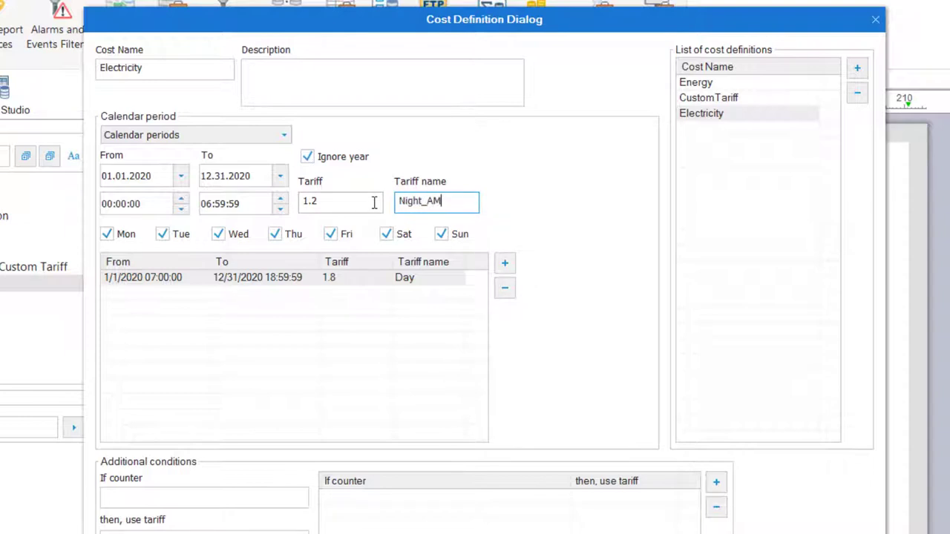
pyautogui.click(505, 264)
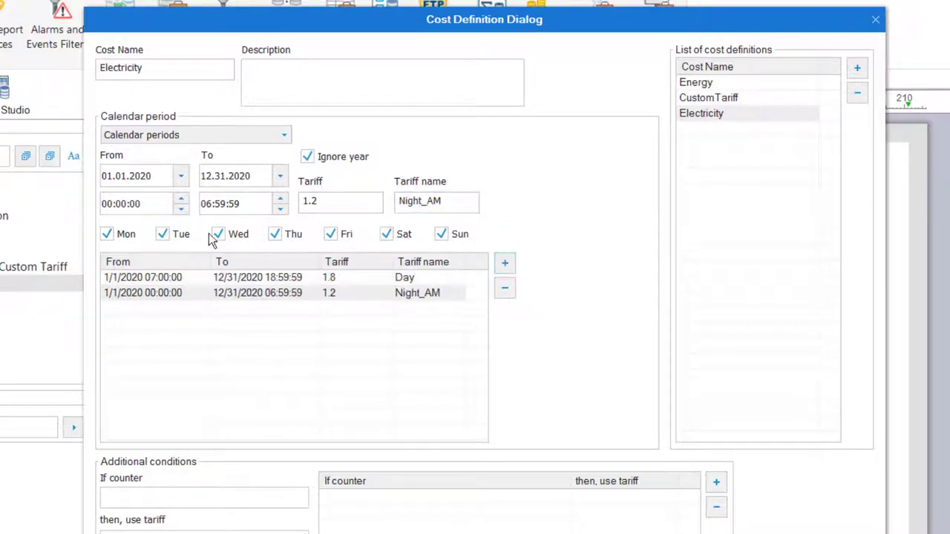
# Step: Check the Night_AM and Day rows in the tariff table
pyautogui.click(108, 205)
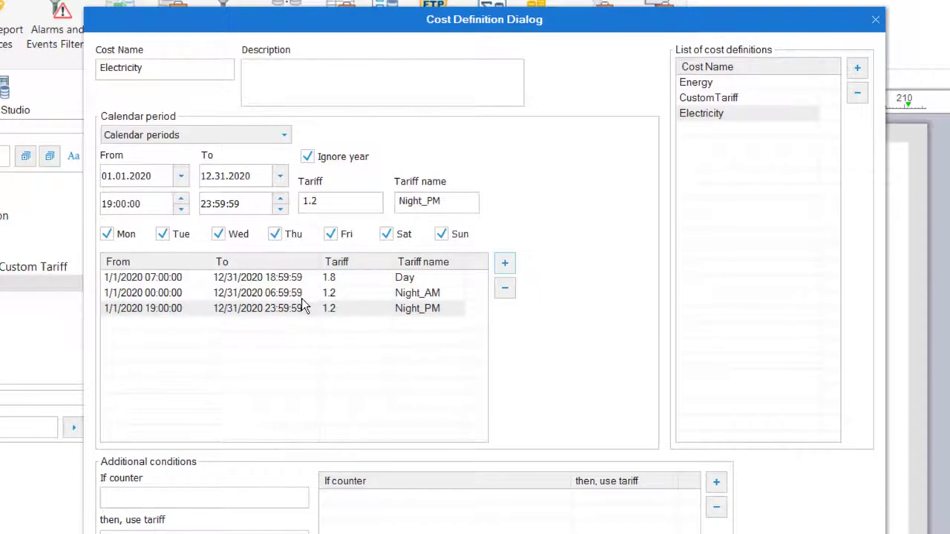
pyautogui.click(300, 292)
pyautogui.click(299, 279)
pyautogui.click(295, 294)
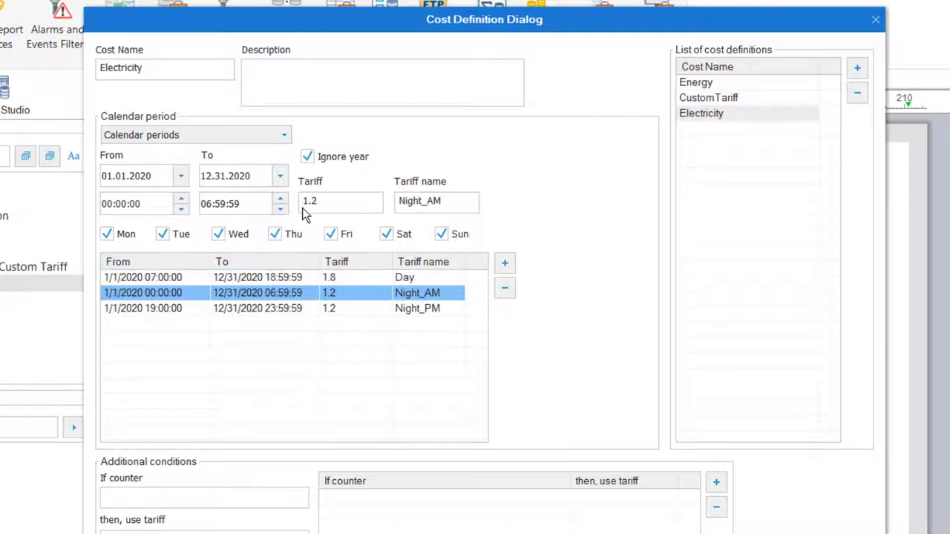
# Step: Add a relative special-date tariff Thanksgiving USA at 1.33 for November's last Thursday
pyautogui.click(284, 137)
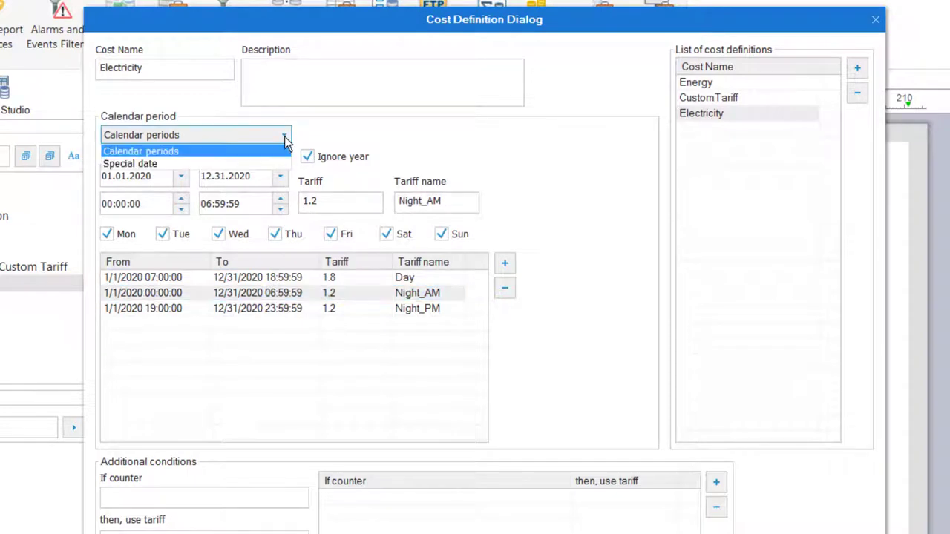
pyautogui.click(249, 165)
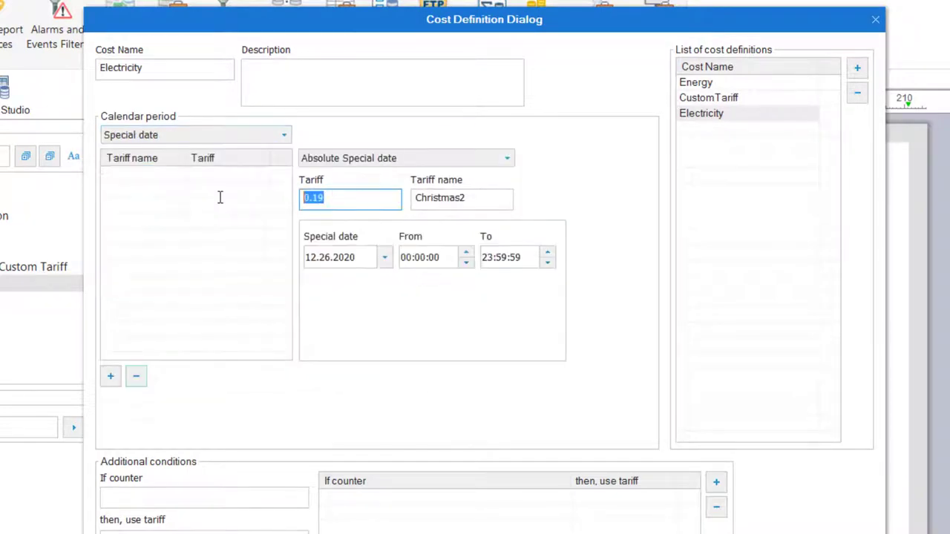
pyautogui.write('1.33')
pyautogui.press('Tab')
pyautogui.write('Thank')
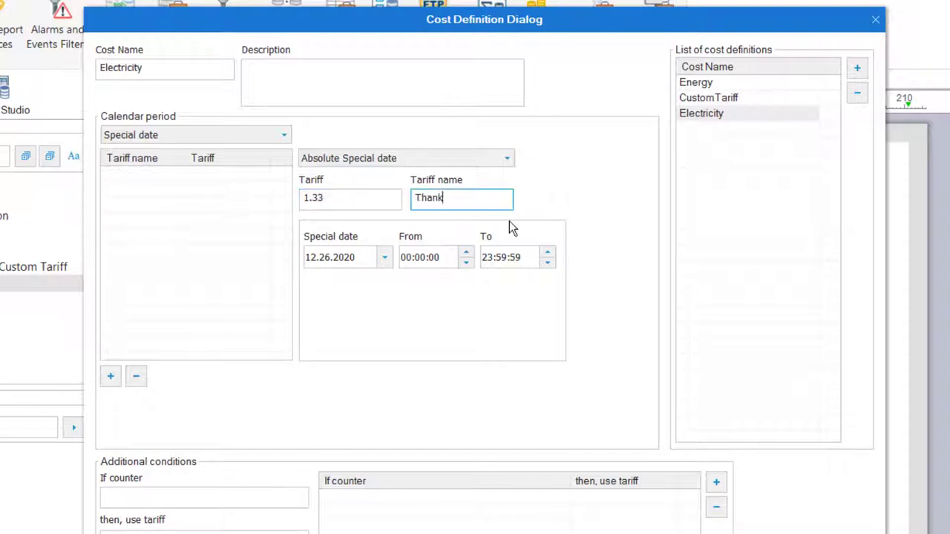
pyautogui.write('sgiving USA')
pyautogui.click(415, 159)
pyautogui.click(398, 187)
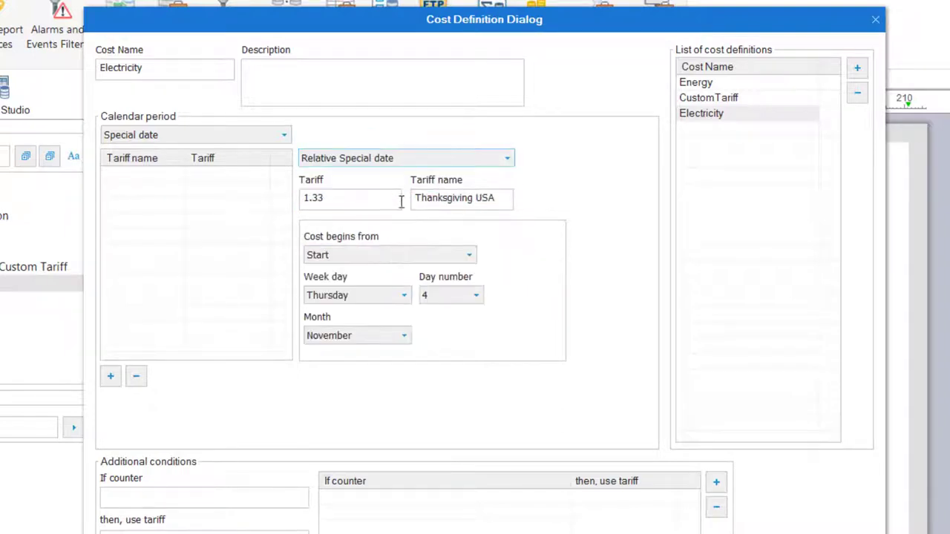
pyautogui.click(416, 255)
pyautogui.click(369, 284)
pyautogui.click(450, 295)
pyautogui.click(439, 313)
pyautogui.click(110, 378)
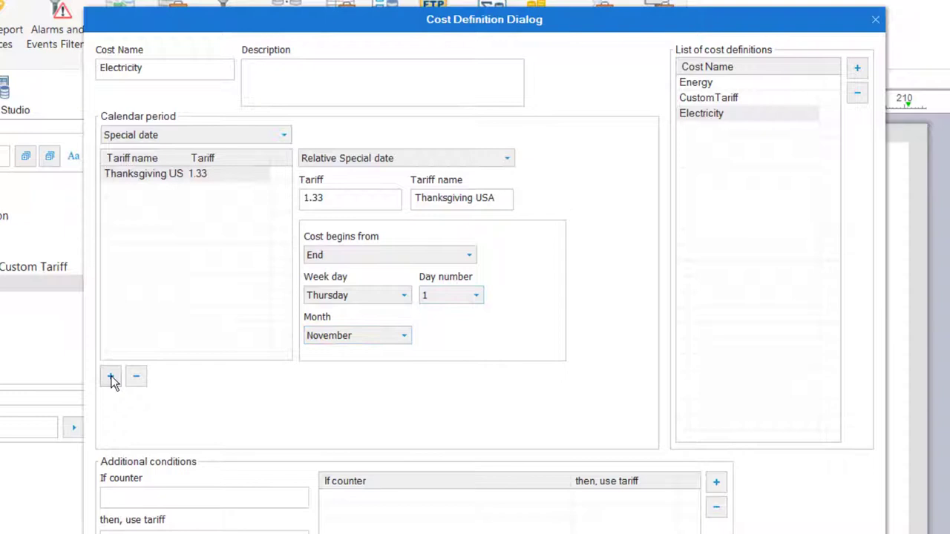
pyautogui.click(174, 136)
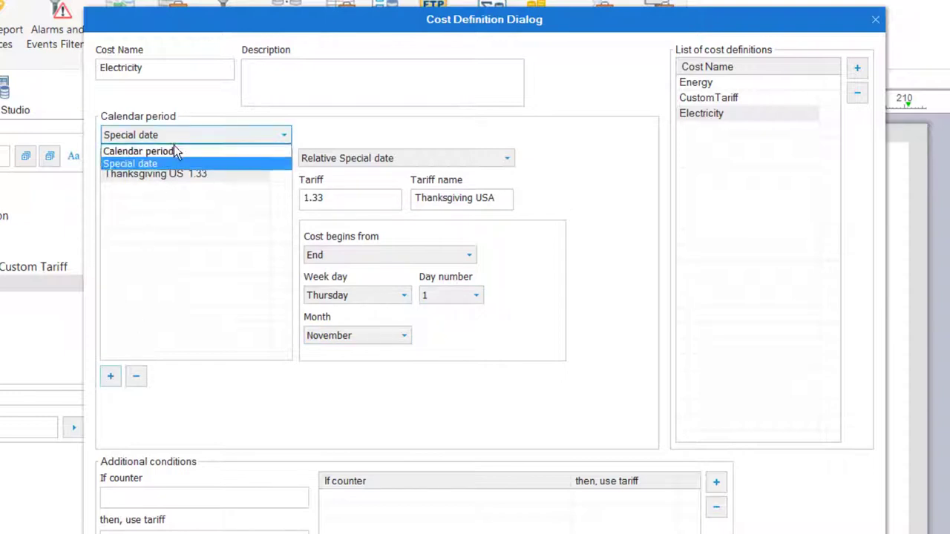
# Step: Create a new Custom_1 cost definition from CustomTariff, renamed to Custom
pyautogui.click(173, 150)
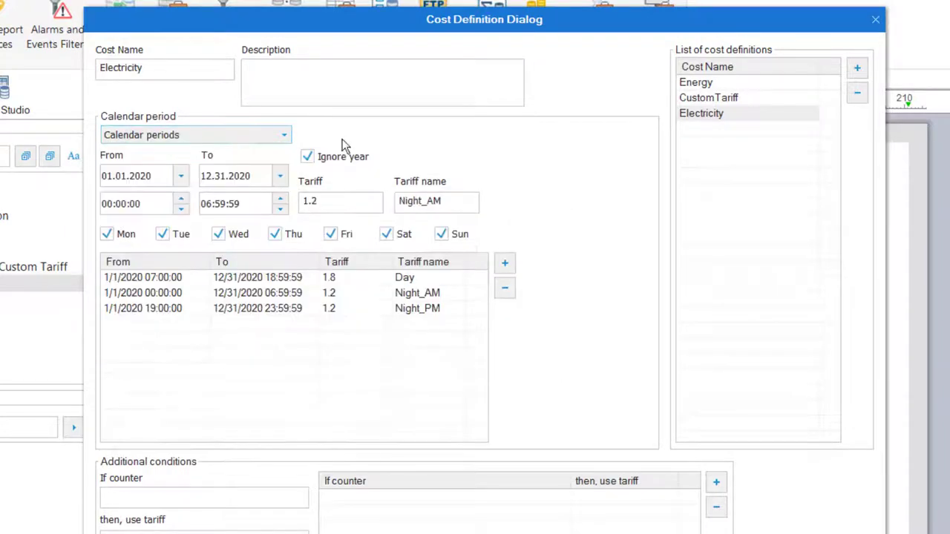
pyautogui.click(709, 96)
pyautogui.click(705, 84)
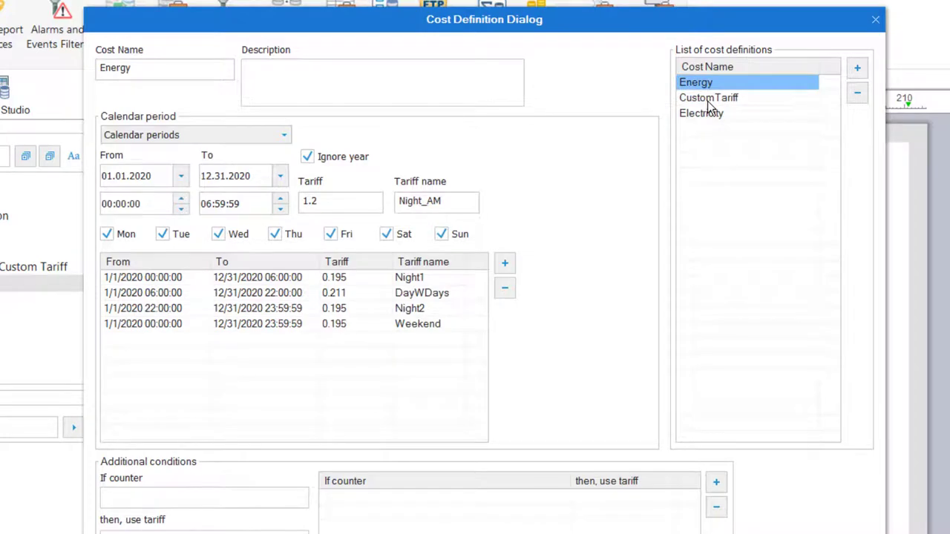
pyautogui.click(709, 98)
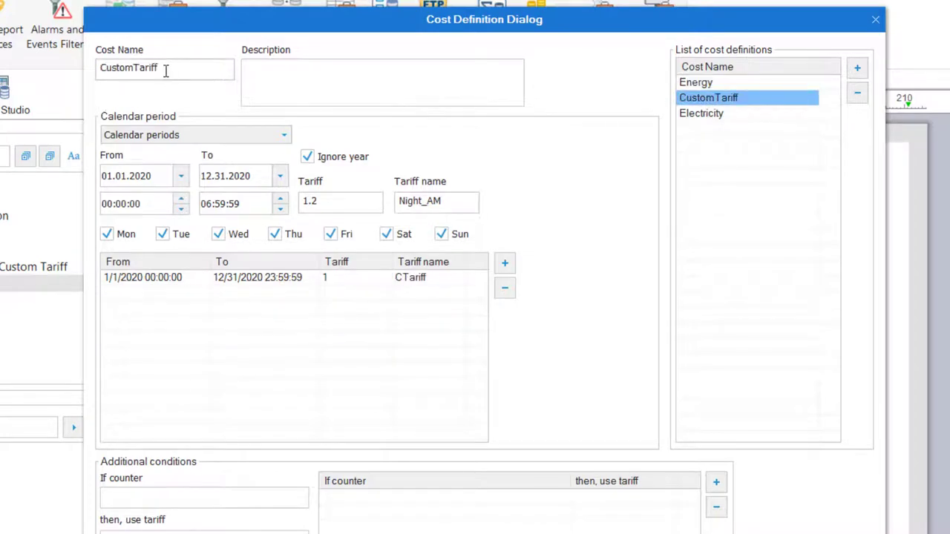
pyautogui.moveTo(166, 71); pyautogui.dragTo(136, 72)
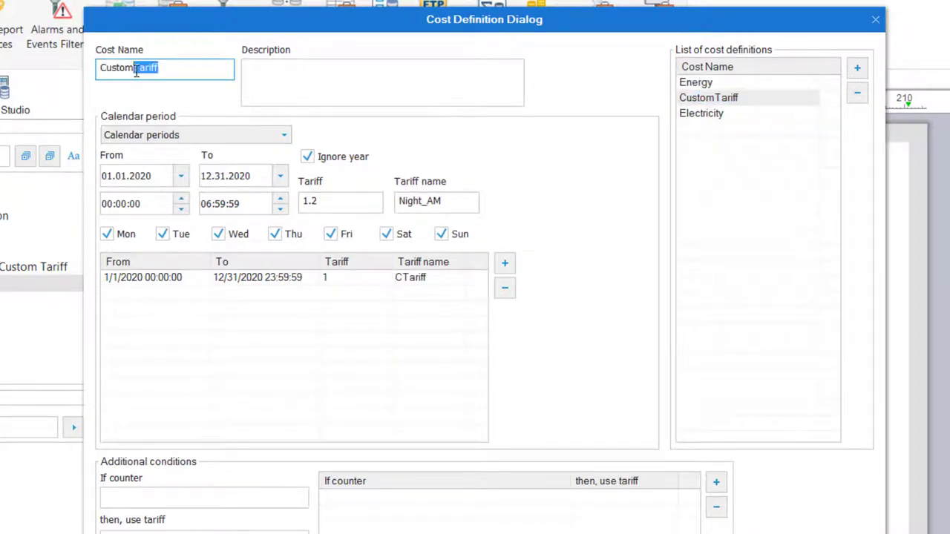
pyautogui.press('BackSpace')
pyautogui.click(860, 70)
# Step: Rename Custom_1's all-year period tariff to BaseRate
pyautogui.click(740, 128)
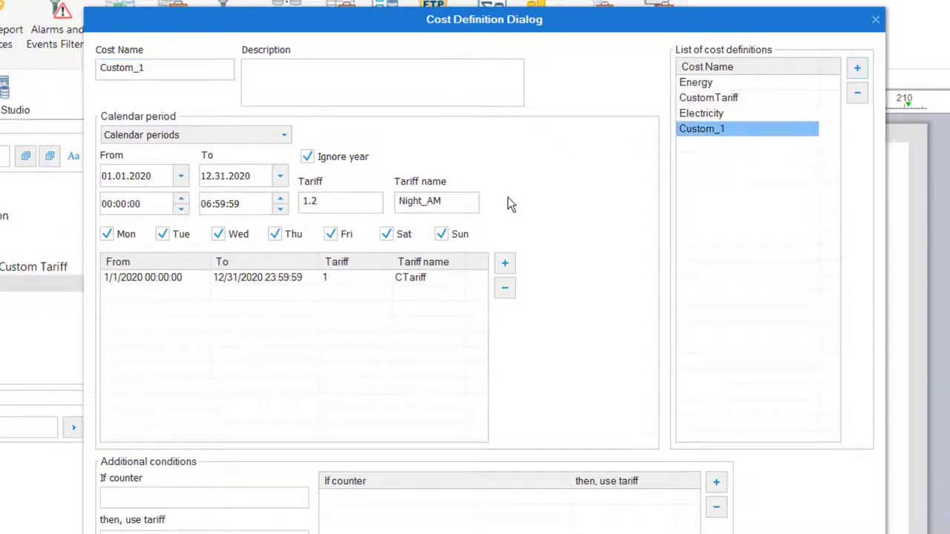
pyautogui.click(135, 281)
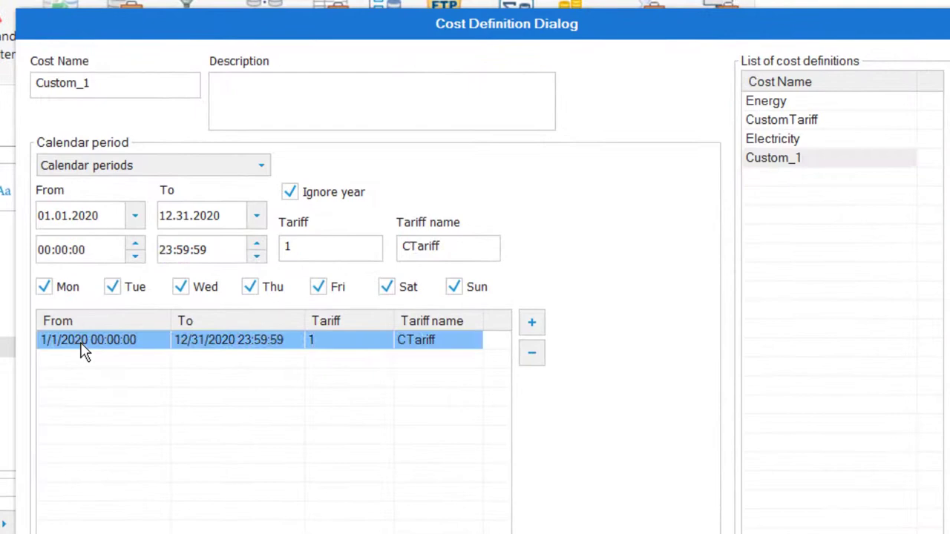
pyautogui.doubleClick(441, 245)
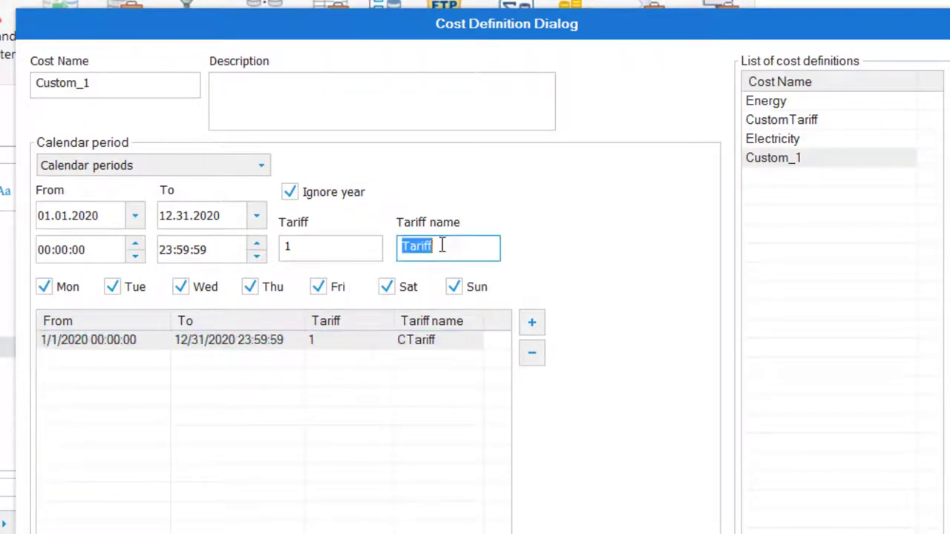
pyautogui.write('BaseRate')
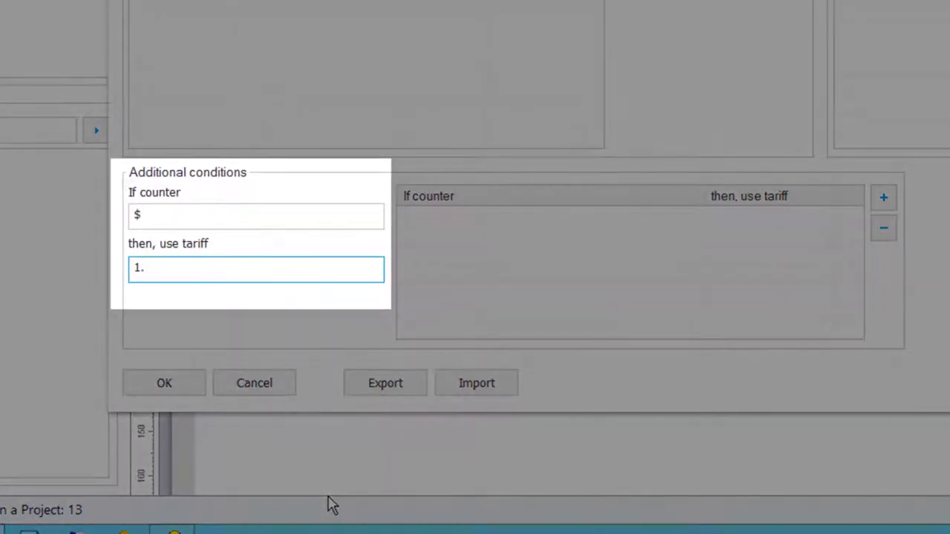
# Step: Add counter conditions $ using tariff 1.2 and 5 using tariff 1.88
pyautogui.write('2')
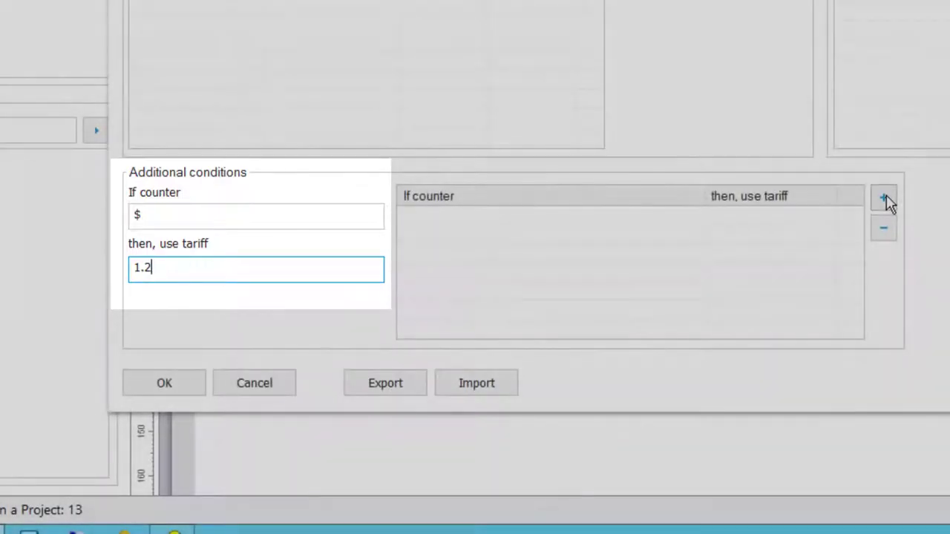
pyautogui.click(885, 197)
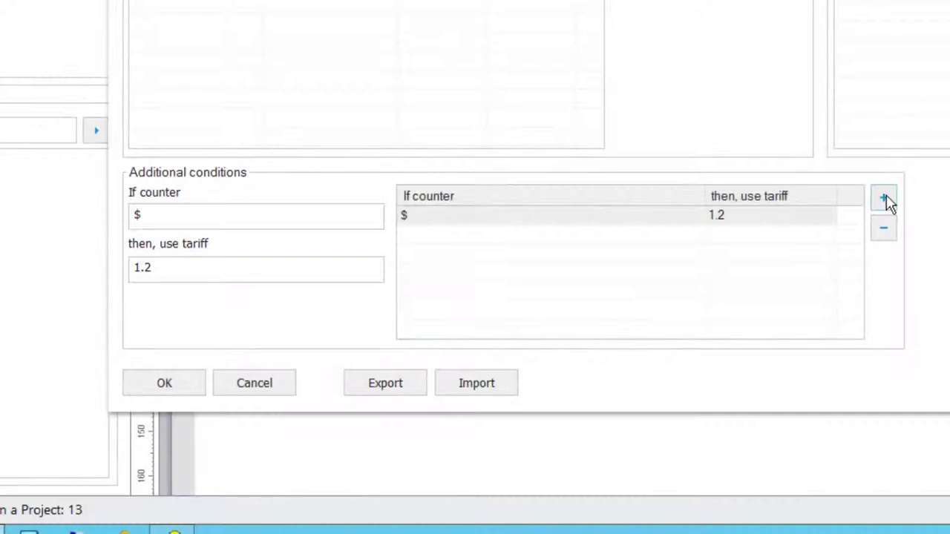
pyautogui.doubleClick(168, 215)
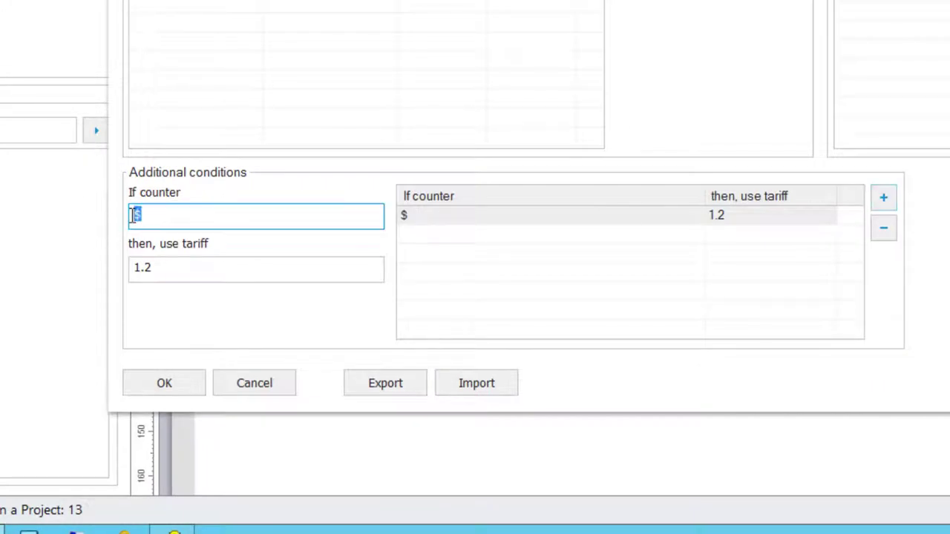
pyautogui.write('5')
pyautogui.click(153, 271)
pyautogui.doubleClick(148, 271)
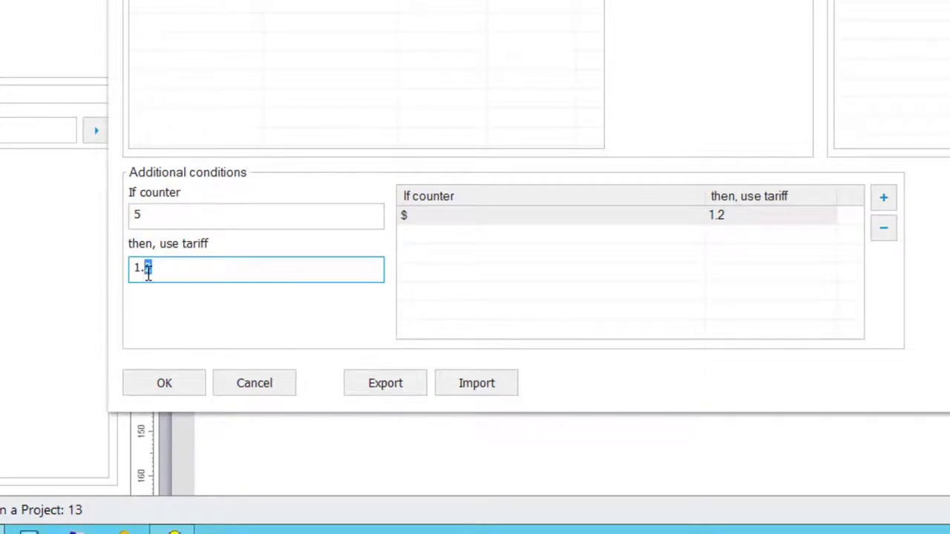
pyautogui.write('88')
pyautogui.click(885, 199)
# Step: Add counter condition 10 using tariff 2.2 and review all three conditions
pyautogui.moveTo(151, 221); pyautogui.dragTo(71, 213)
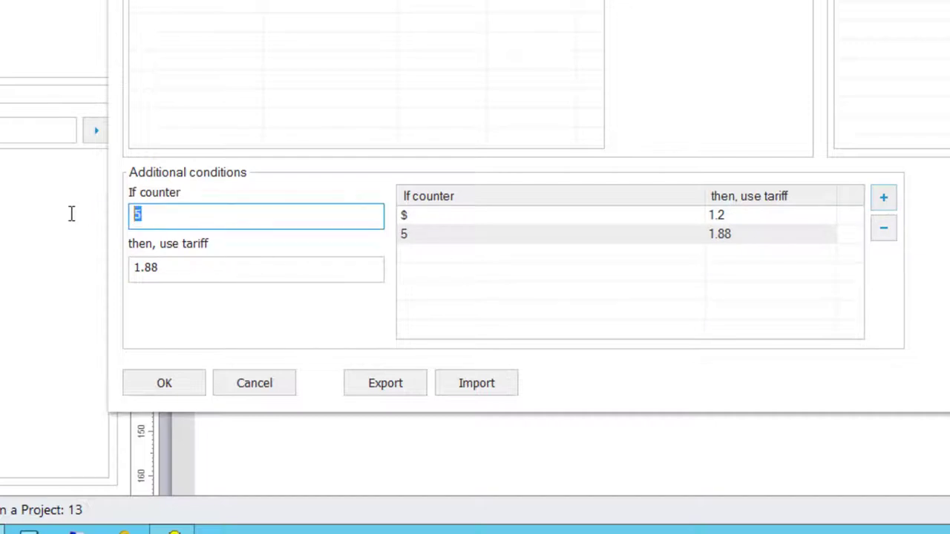
pyautogui.write('10')
pyautogui.moveTo(138, 270); pyautogui.dragTo(24, 268)
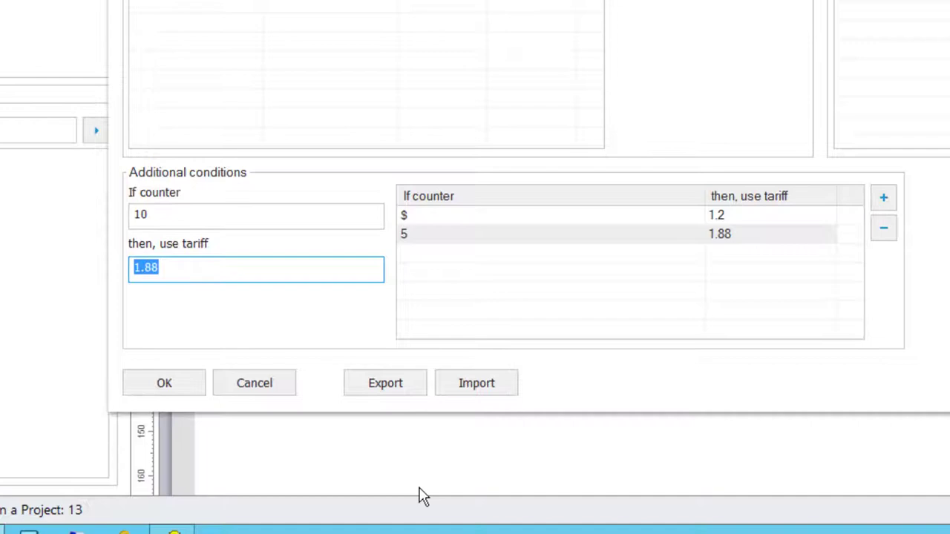
pyautogui.write('2.2')
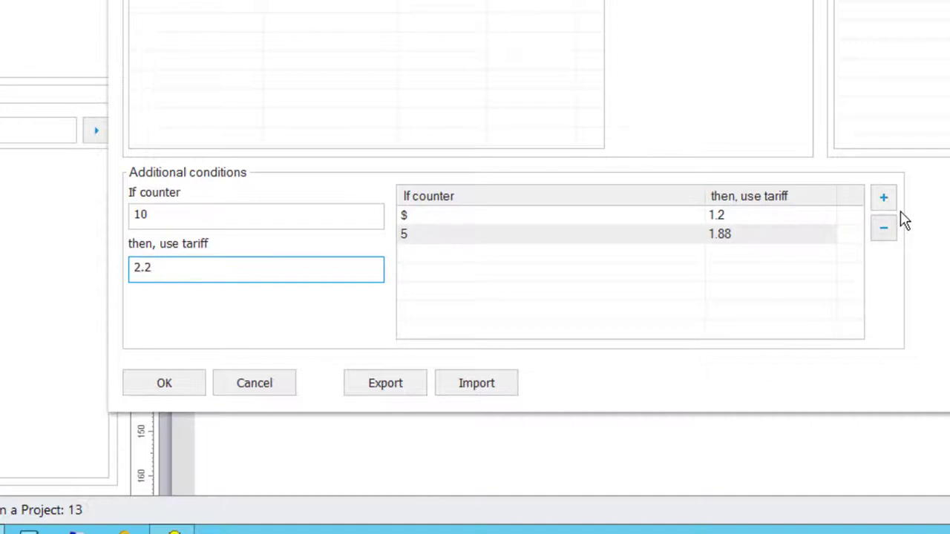
pyautogui.click(891, 204)
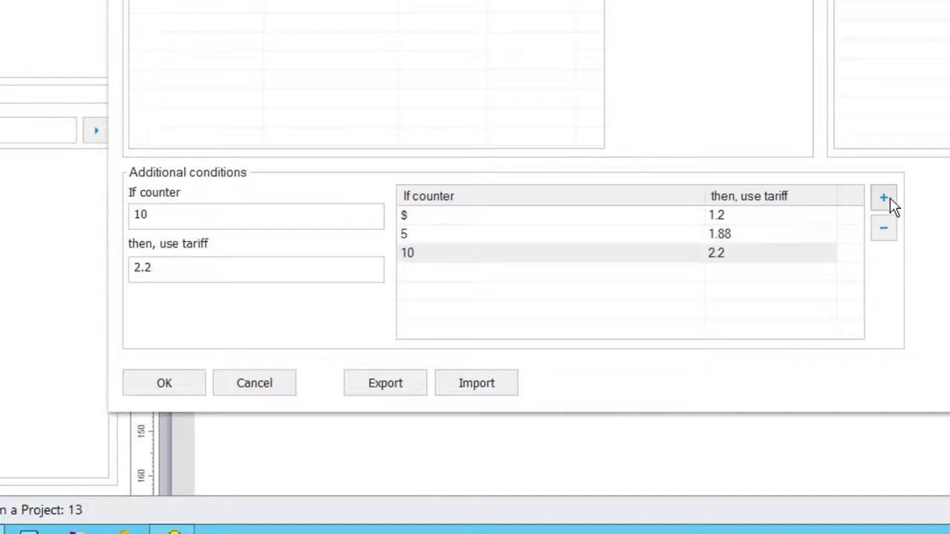
pyautogui.click(426, 217)
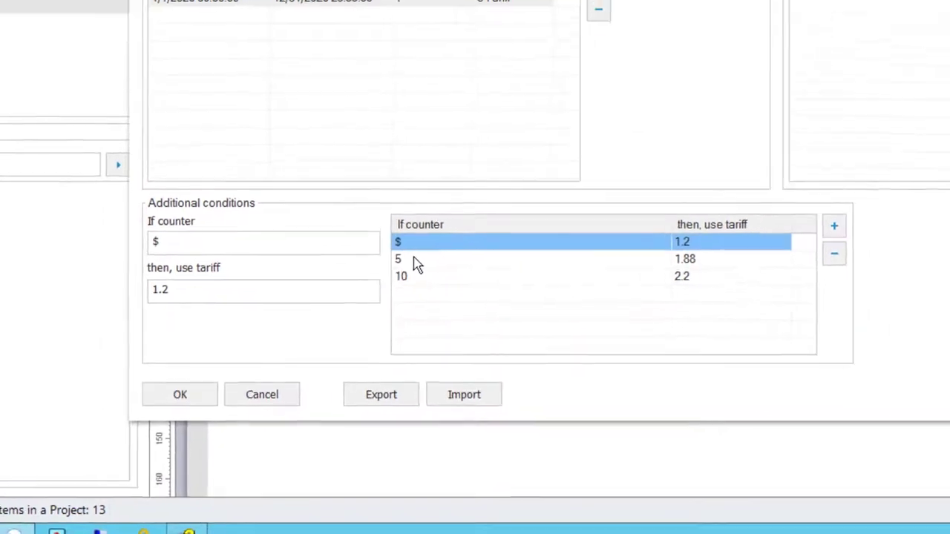
pyautogui.click(406, 289)
pyautogui.click(407, 303)
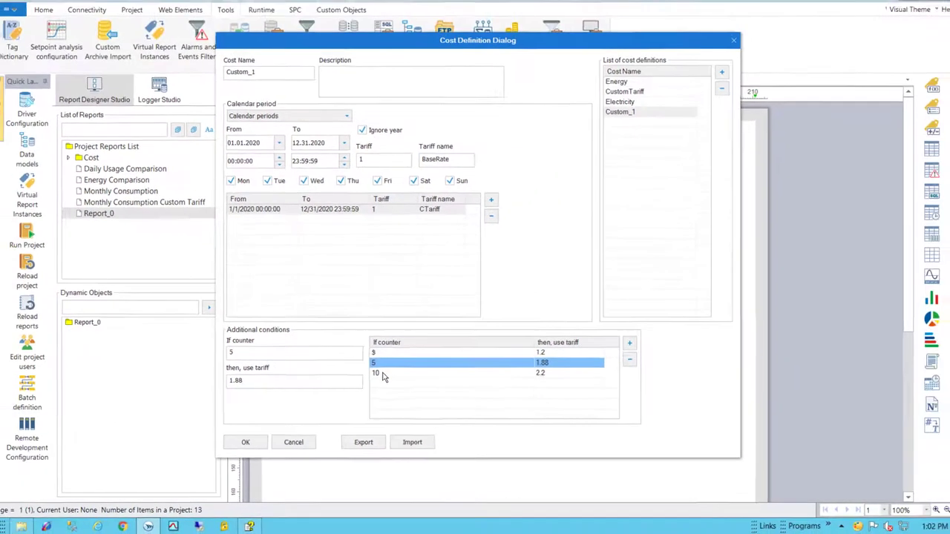
# Step: Save the cost definitions and select the CounterModel data model
pyautogui.click(614, 122)
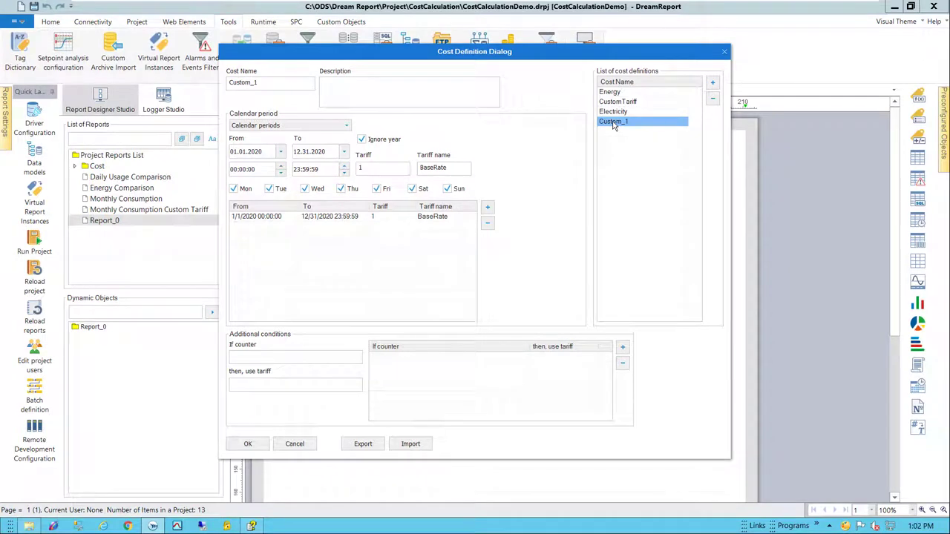
pyautogui.click(249, 444)
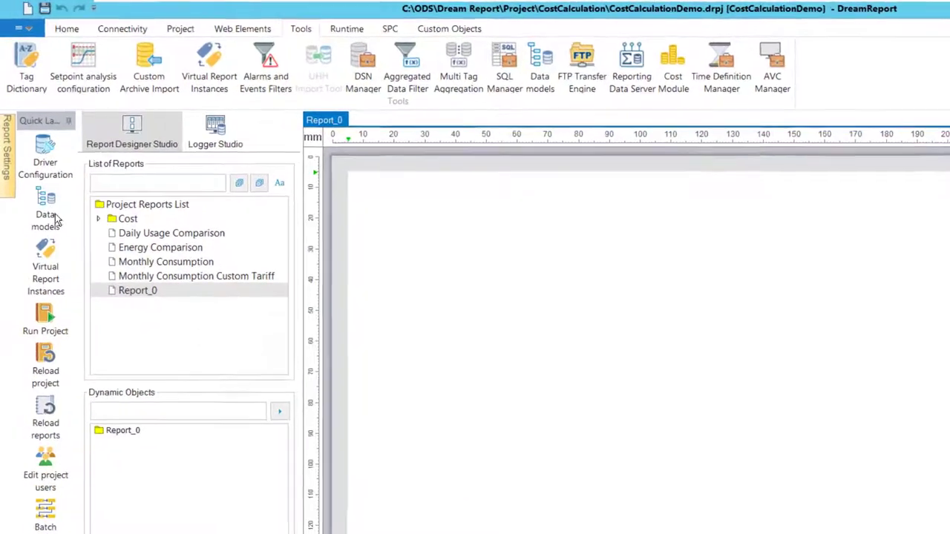
pyautogui.click(41, 163)
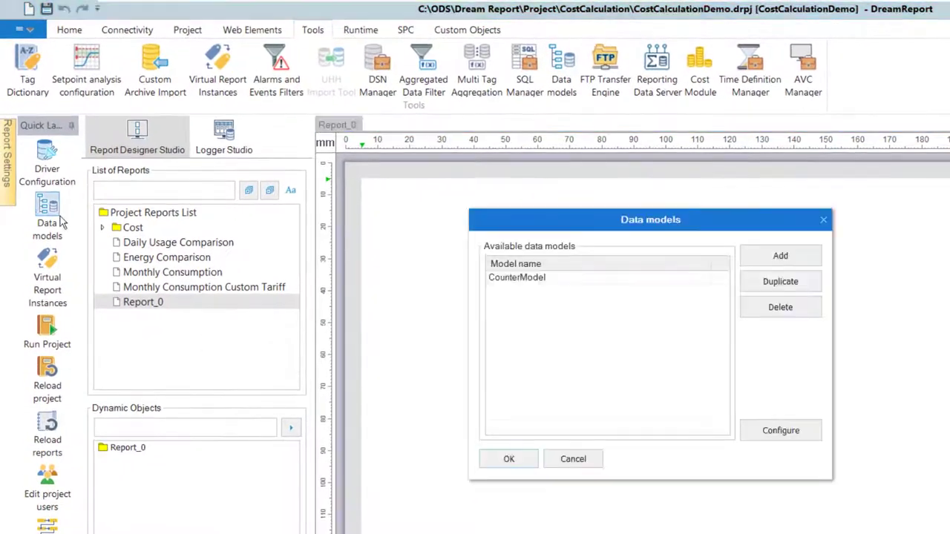
pyautogui.click(494, 286)
# Step: Review CounterModel's AC, OfficeEquipment and RefrigerationRoom tags, then close the data models
pyautogui.click(773, 430)
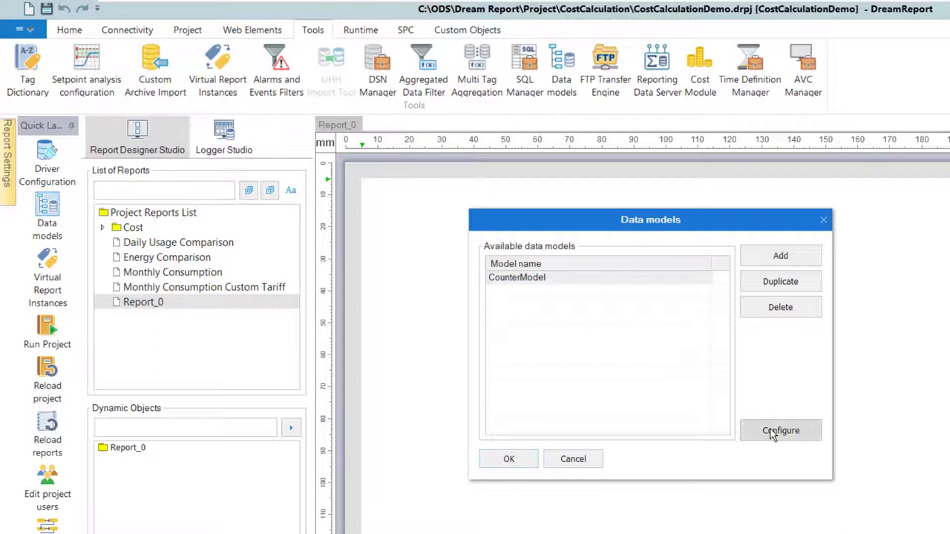
pyautogui.click(690, 166)
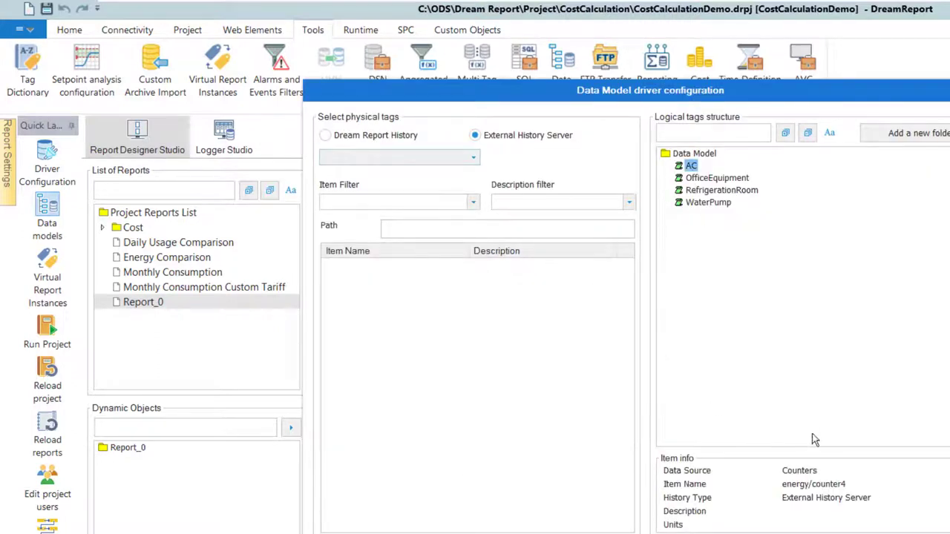
pyautogui.click(723, 184)
pyautogui.click(725, 191)
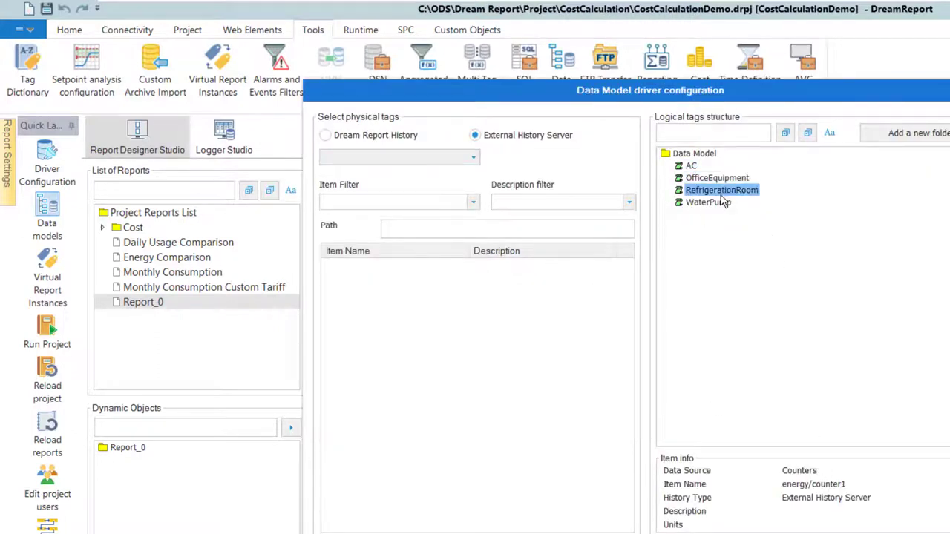
pyautogui.click(725, 192)
pyautogui.press('Escape')
pyautogui.press('Escape')
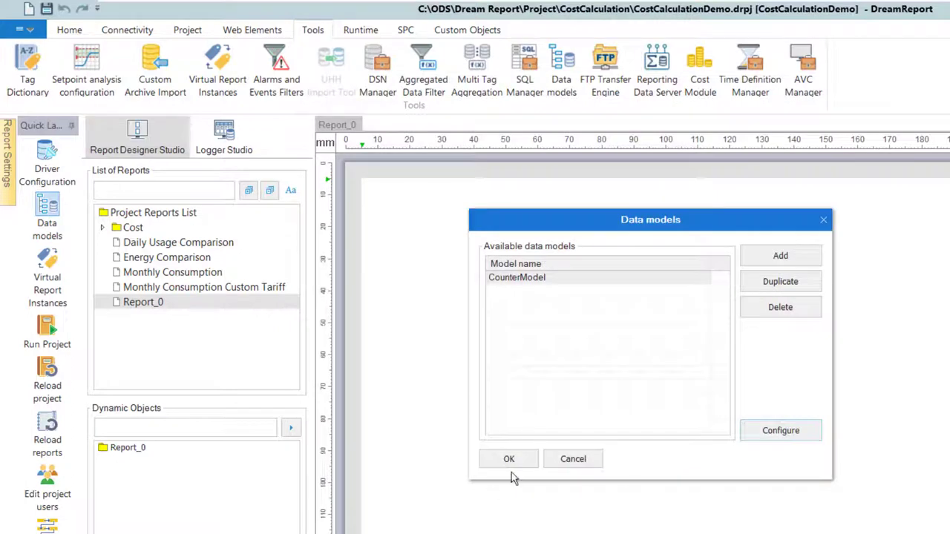
pyautogui.click(511, 461)
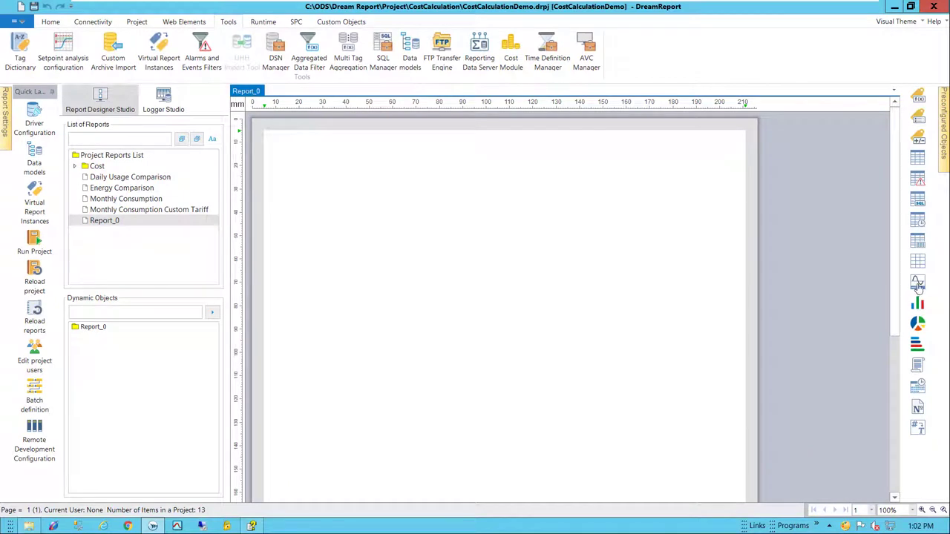
# Step: Draw a chart across the upper page plotting CounterModel's AC item from the external history server
pyautogui.click(919, 282)
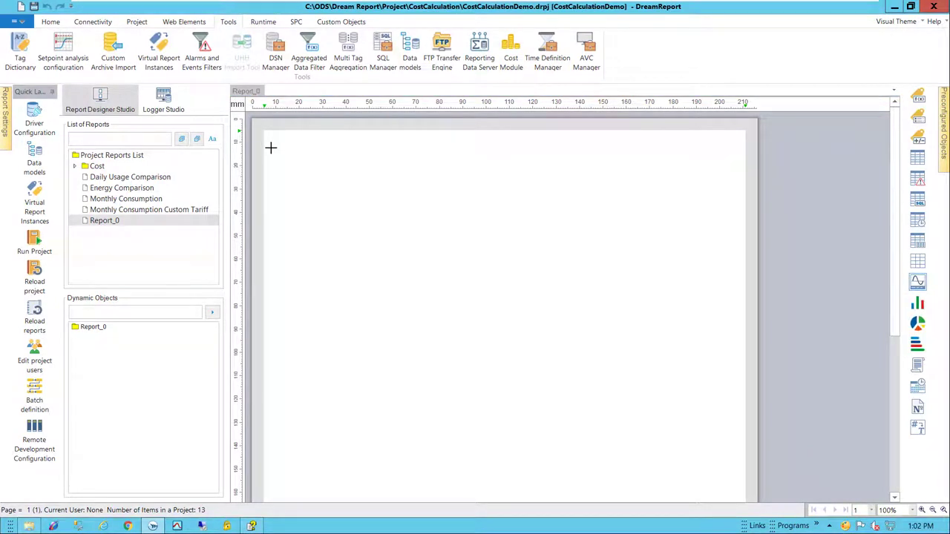
pyautogui.moveTo(270, 148); pyautogui.dragTo(729, 290)
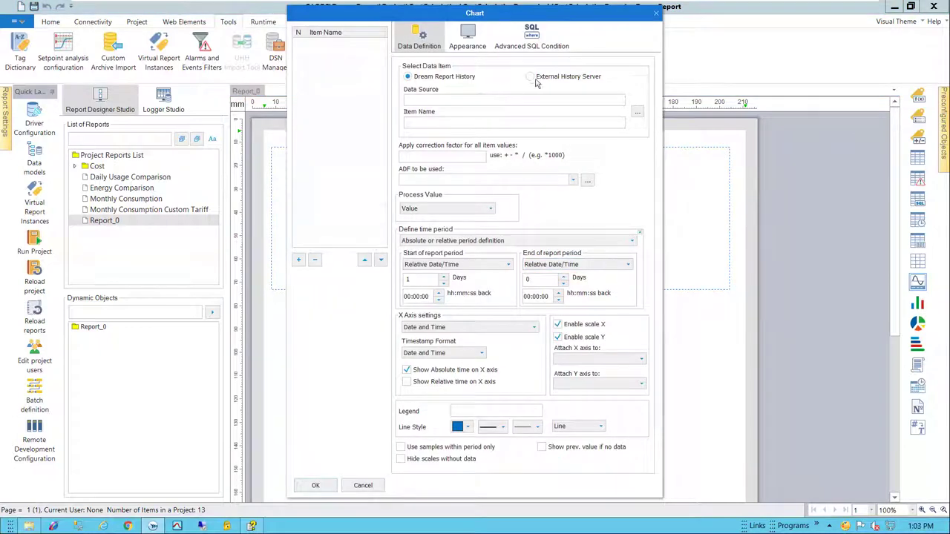
pyautogui.click(533, 77)
pyautogui.click(637, 111)
pyautogui.click(499, 103)
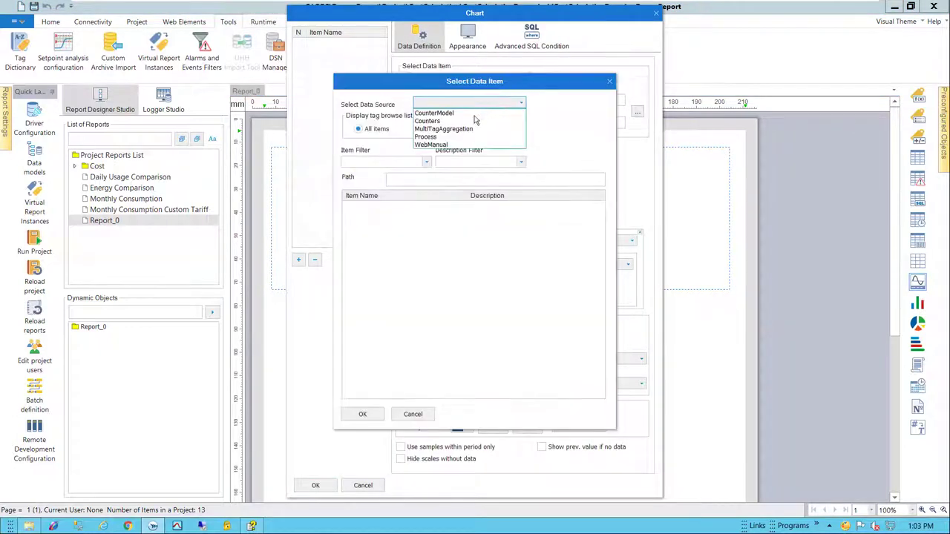
pyautogui.click(443, 113)
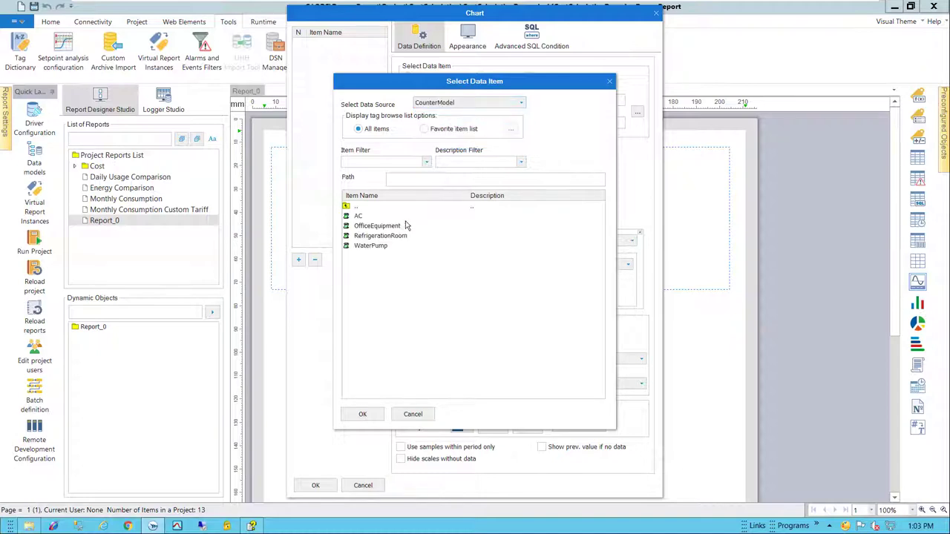
pyautogui.doubleClick(353, 217)
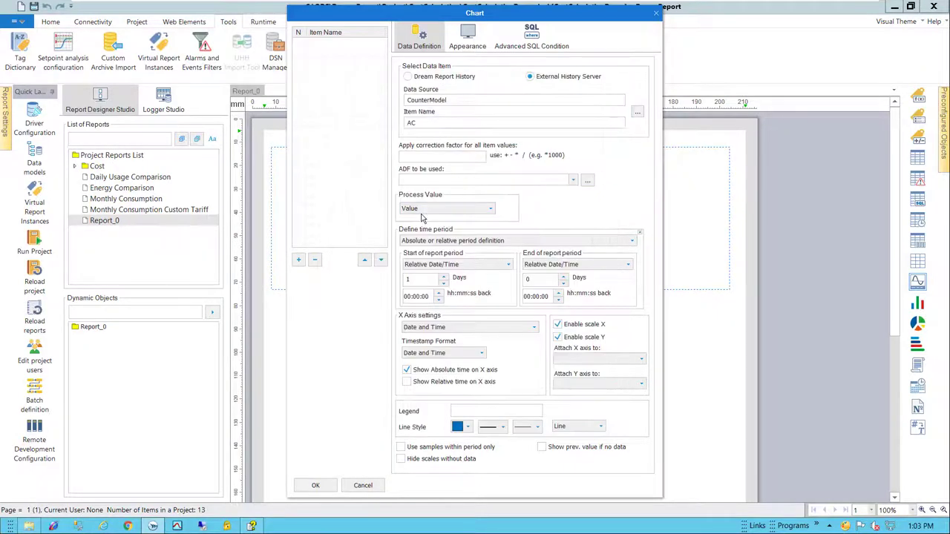
# Step: Set the chart's time period to a fixed Last 1 week and confirm
pyautogui.click(449, 241)
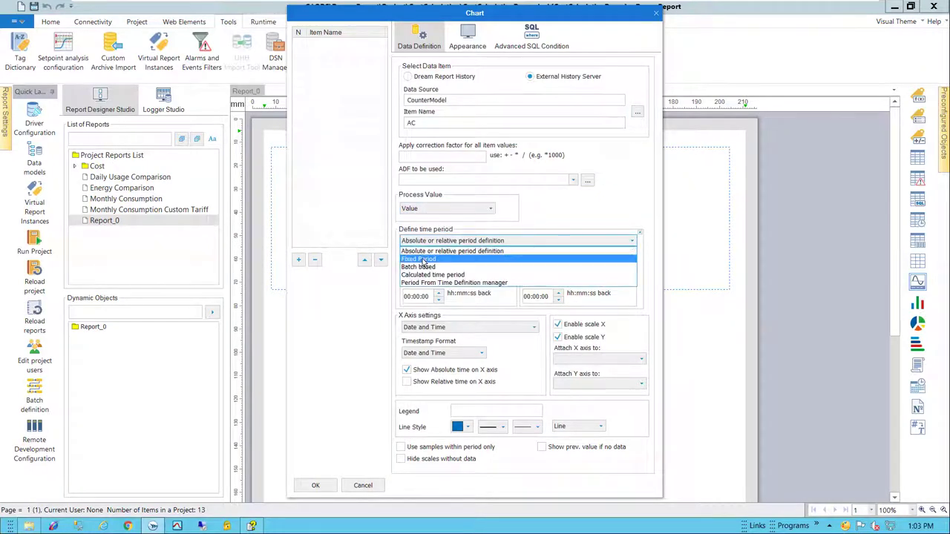
pyautogui.click(423, 261)
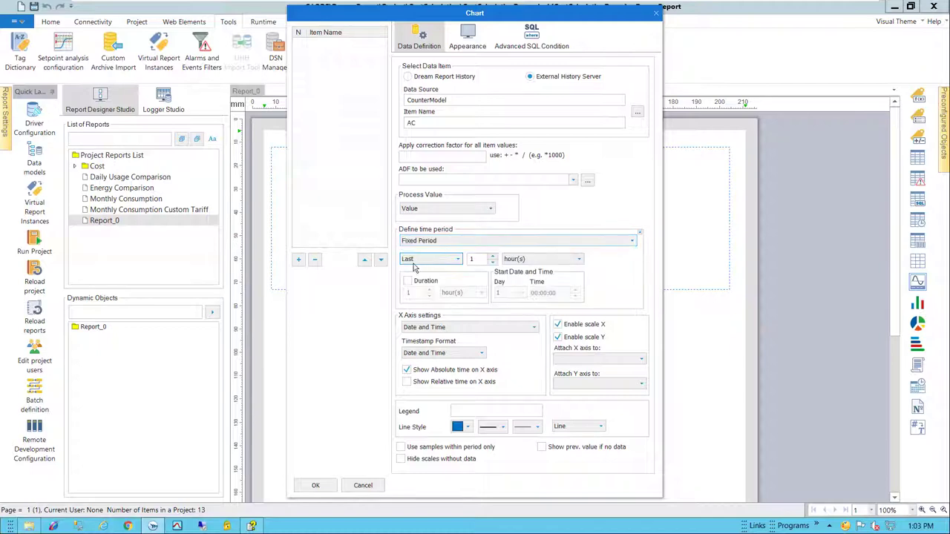
pyautogui.click(520, 259)
pyautogui.click(517, 293)
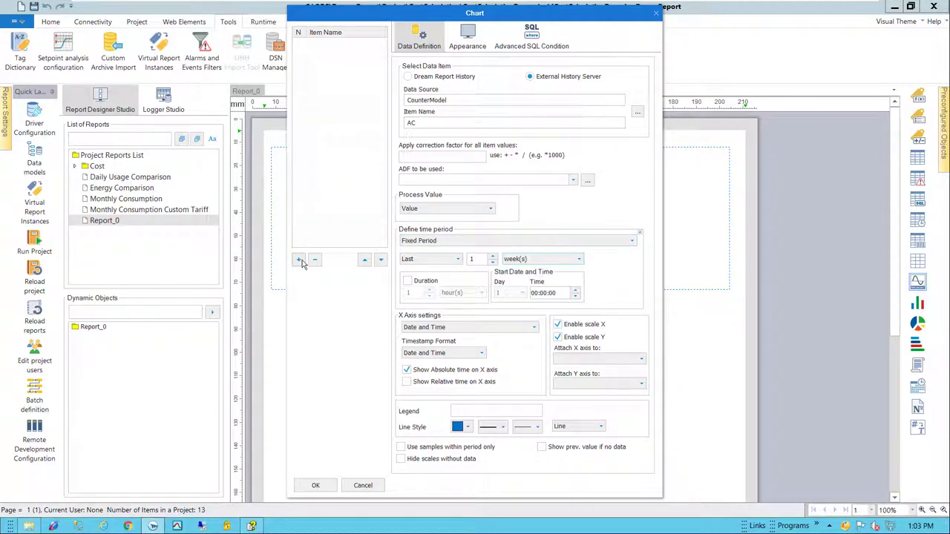
pyautogui.click(316, 485)
pyautogui.scroll(-2, 509, 355)
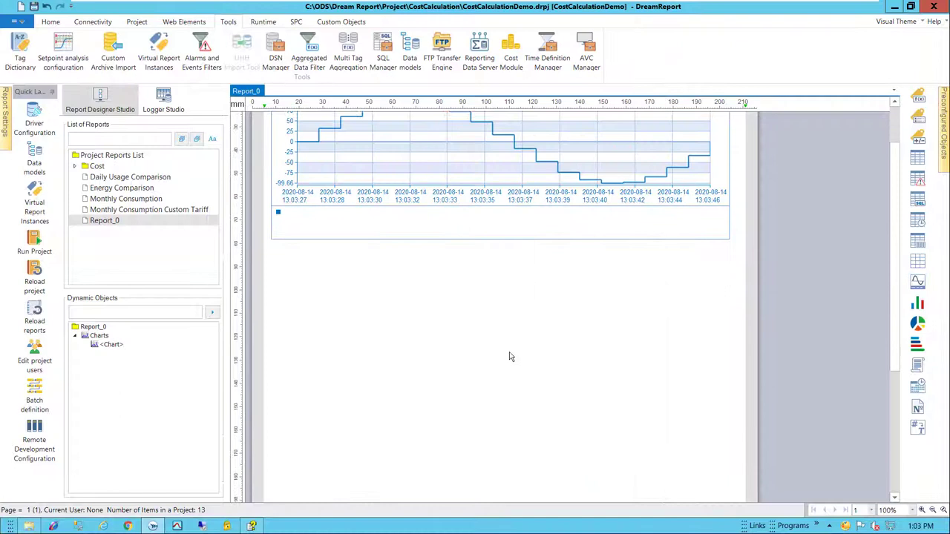
# Step: Draw a step table below the chart with 3 columns and a 1-day time step
pyautogui.click(918, 223)
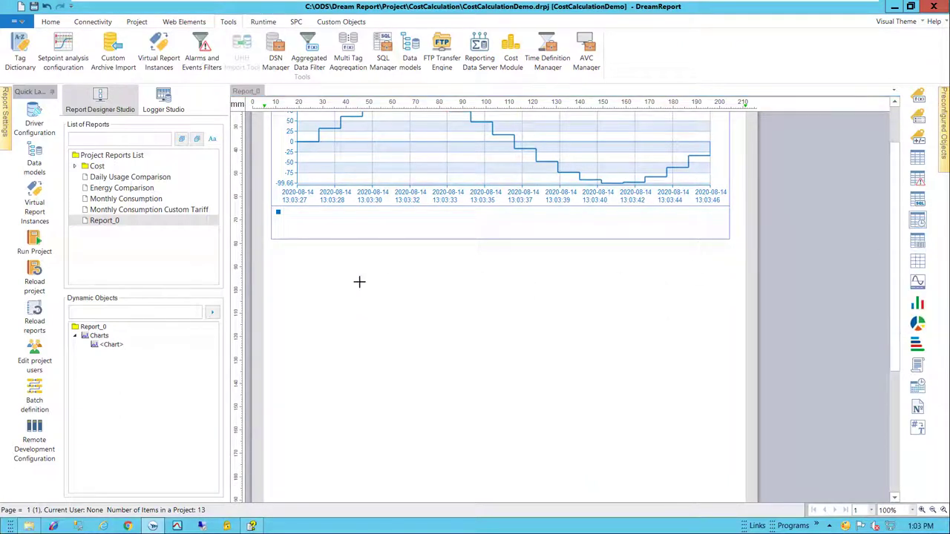
pyautogui.moveTo(273, 263); pyautogui.dragTo(529, 382)
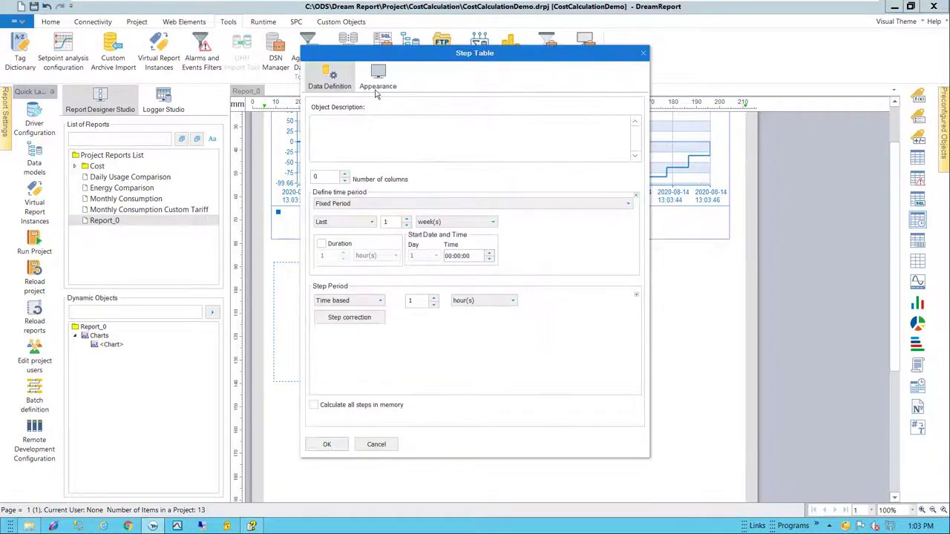
pyautogui.click(346, 176)
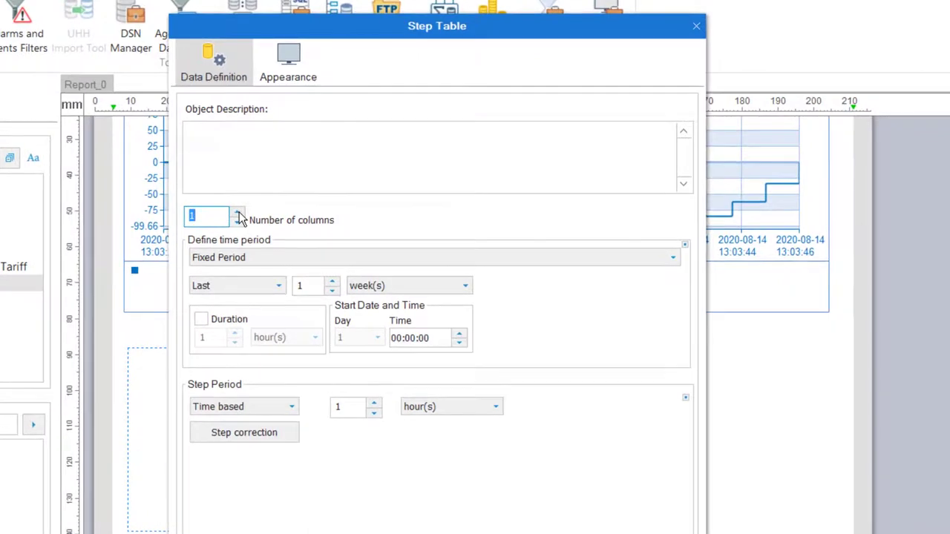
pyautogui.click(237, 213)
pyautogui.click(263, 407)
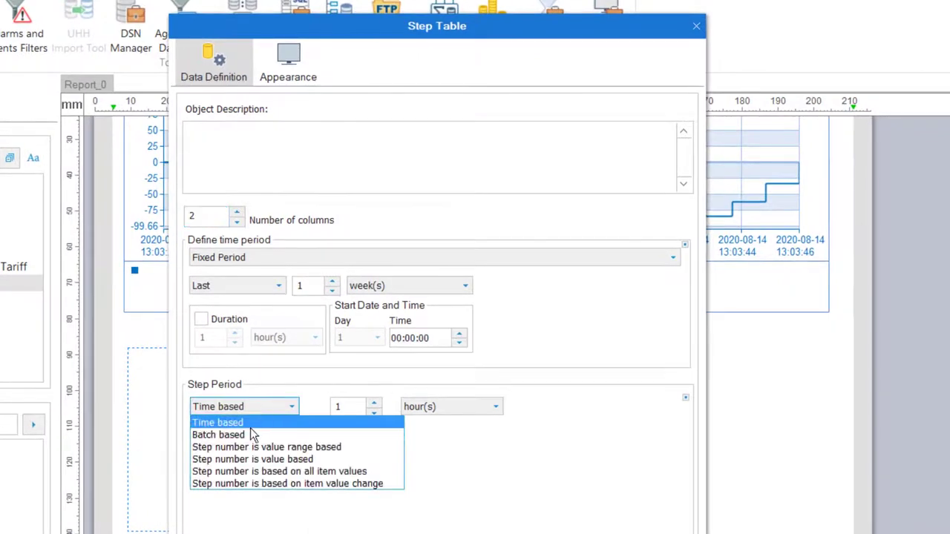
pyautogui.click(343, 416)
pyautogui.click(445, 408)
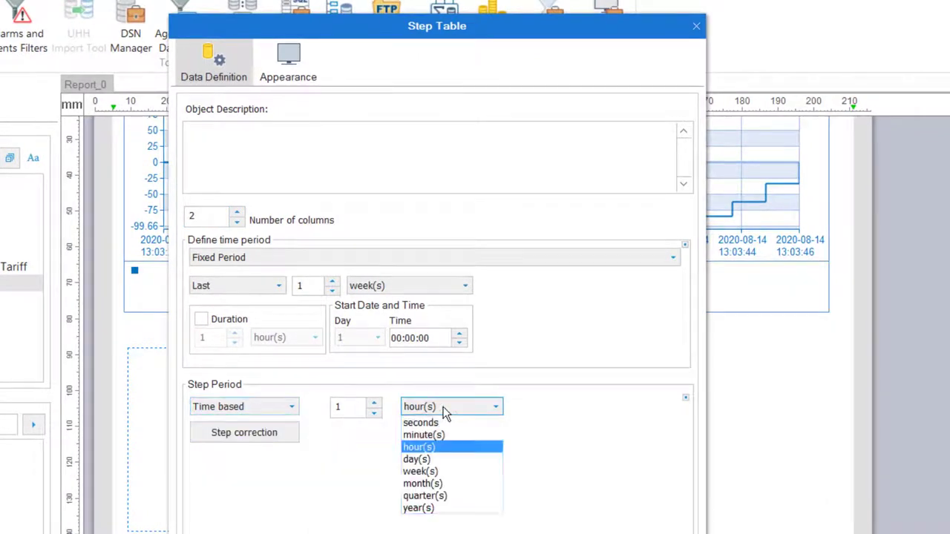
pyautogui.click(430, 459)
pyautogui.click(238, 213)
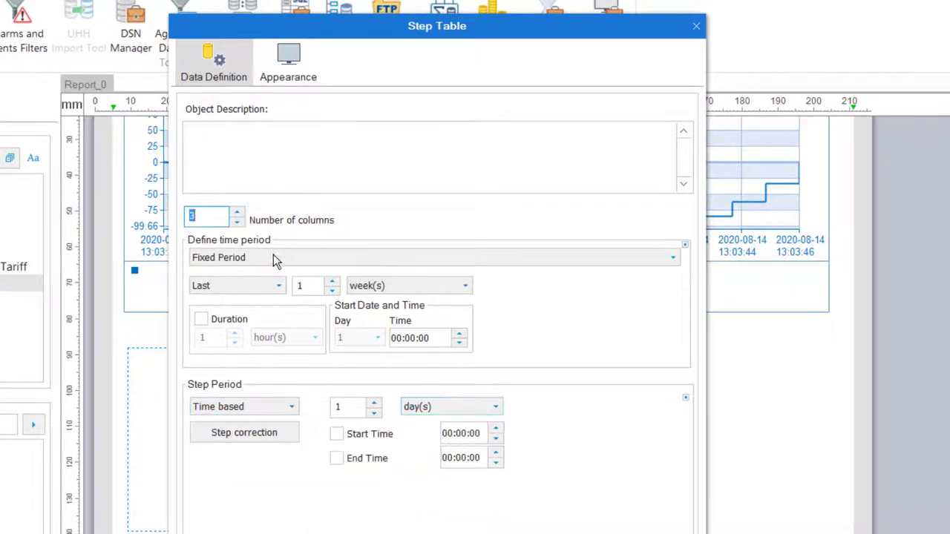
# Step: Make the Date column show step start time as date only, format MM/dd/yyyy
pyautogui.click(290, 69)
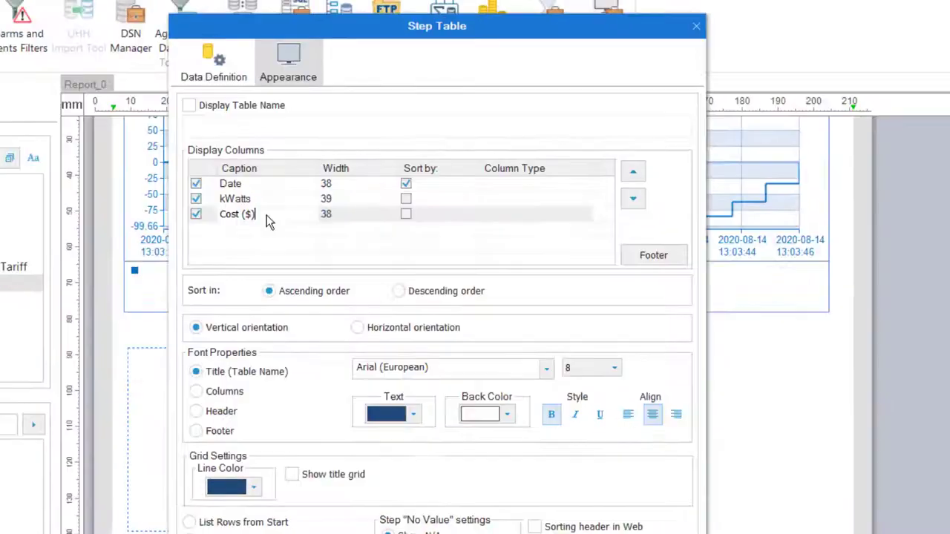
pyautogui.click(558, 186)
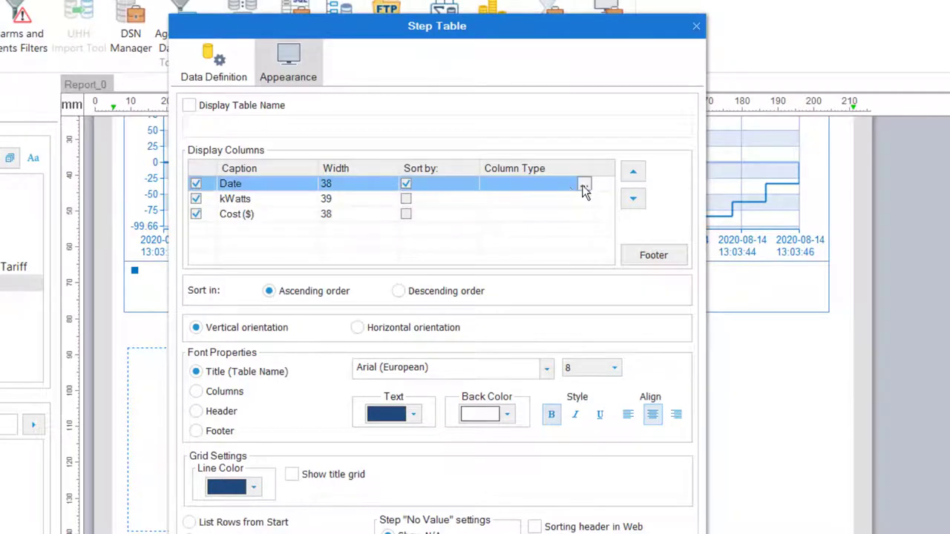
pyautogui.click(584, 184)
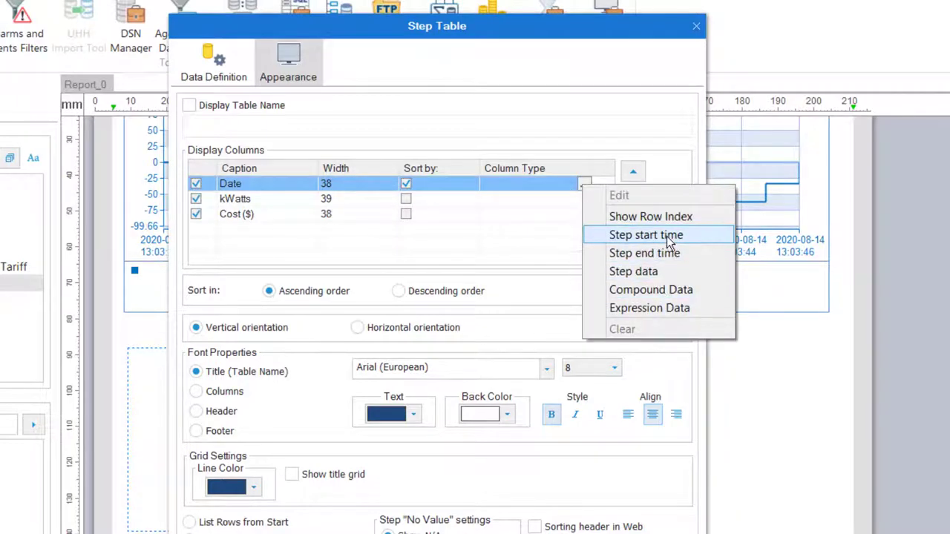
pyautogui.click(666, 236)
pyautogui.click(318, 187)
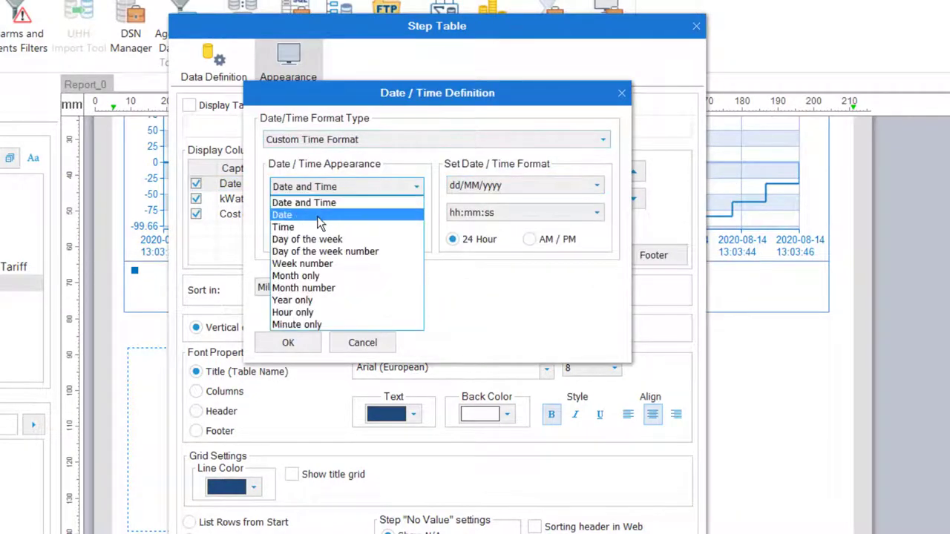
pyautogui.click(318, 212)
pyautogui.click(530, 195)
pyautogui.click(520, 232)
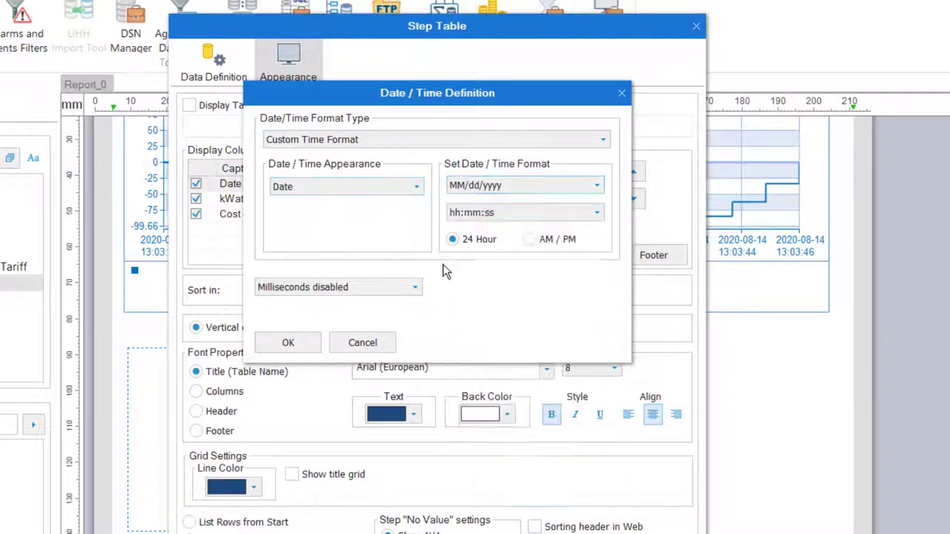
pyautogui.click(297, 345)
# Step: Make kWatts a step data column named AC_kW using CounterModel's AC item
pyautogui.click(242, 199)
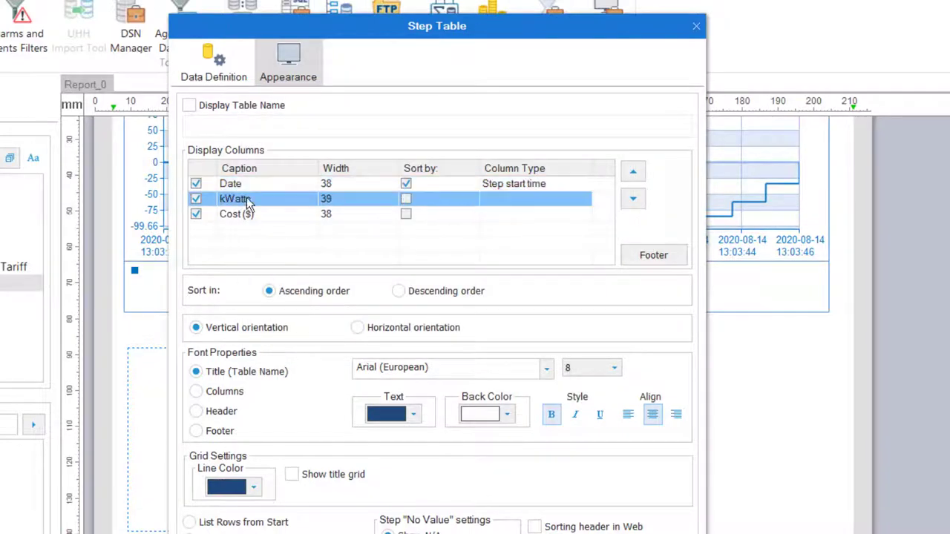
pyautogui.click(584, 199)
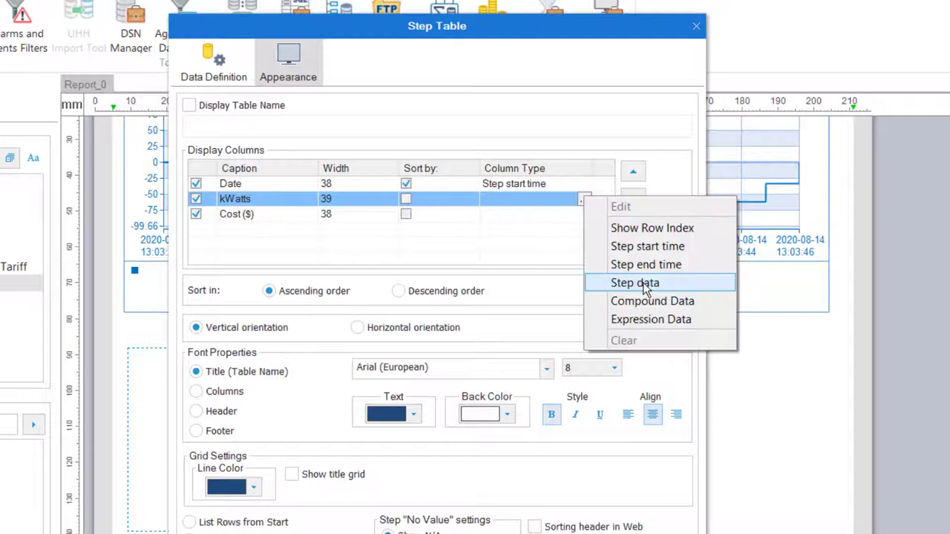
pyautogui.click(643, 285)
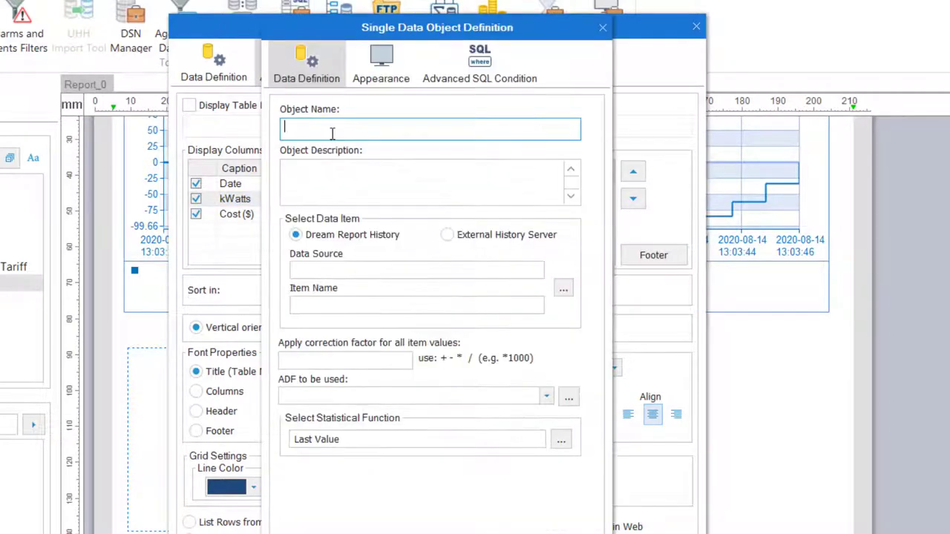
pyautogui.write('AC_kW')
pyautogui.click(459, 235)
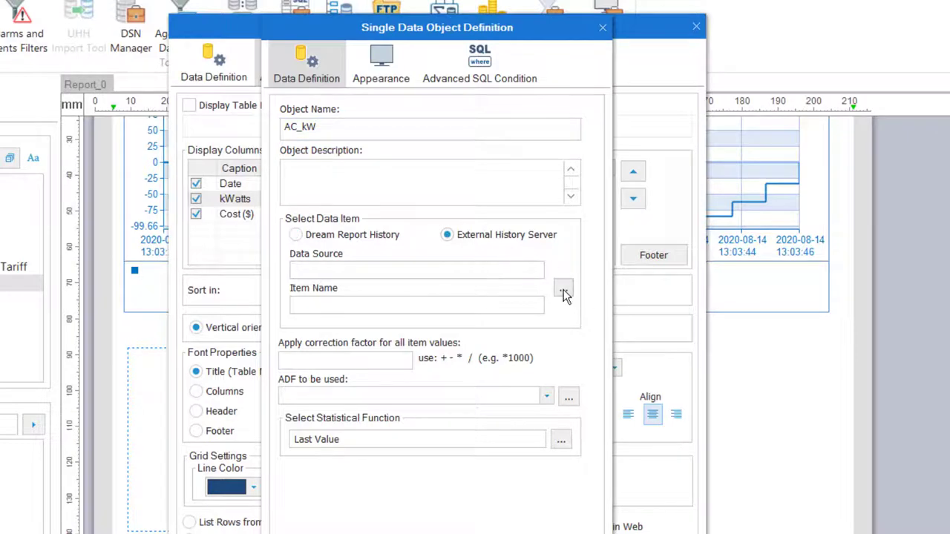
pyautogui.click(563, 291)
pyautogui.click(476, 109)
pyautogui.click(408, 118)
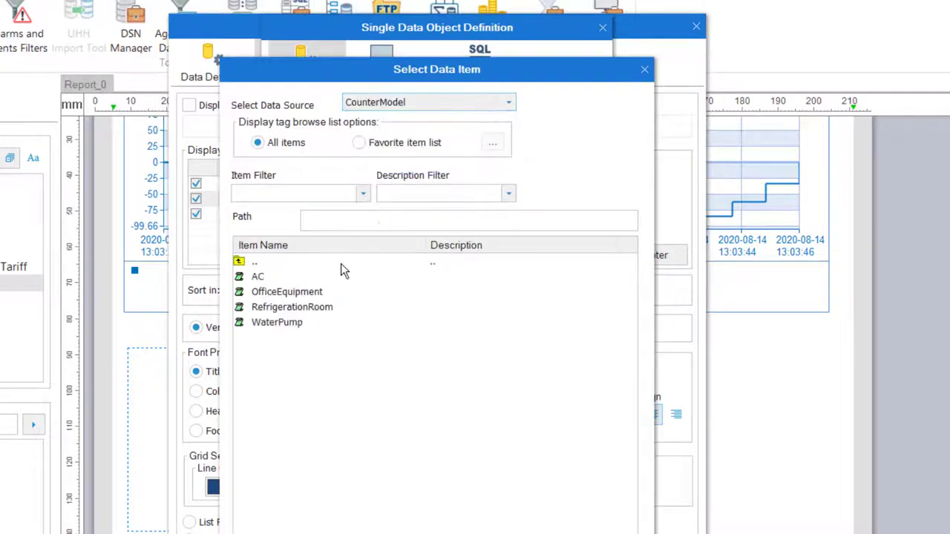
pyautogui.doubleClick(259, 277)
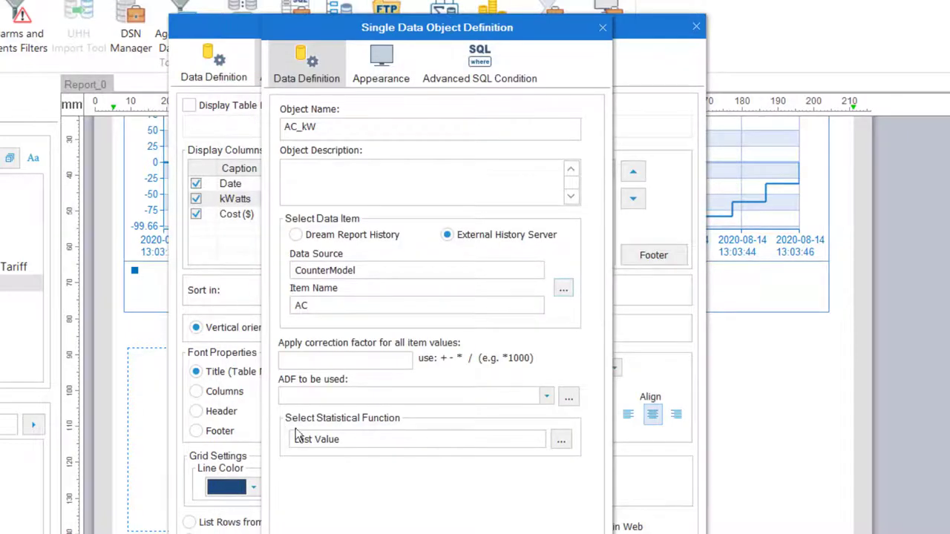
# Step: Apply the Counter function to kWatts and show it with 1 decimal place
pyautogui.click(562, 441)
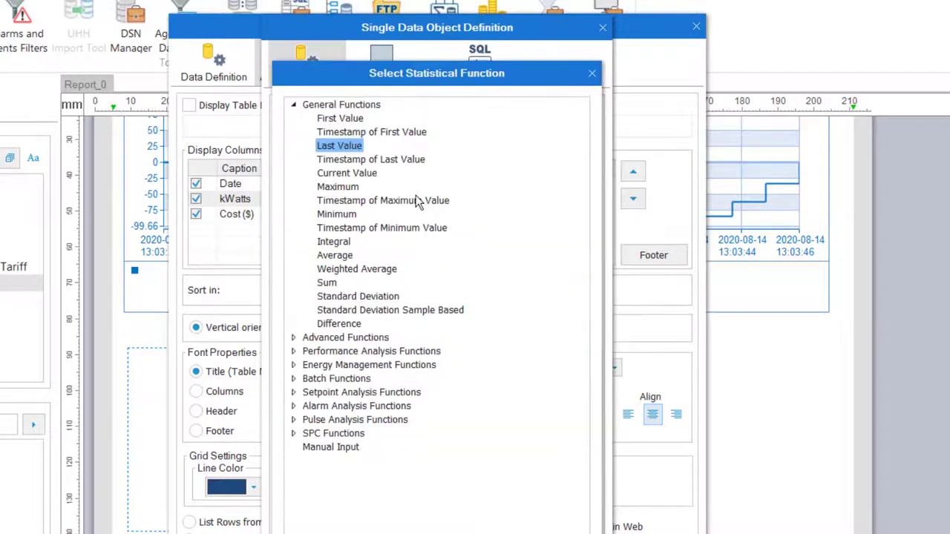
pyautogui.click(293, 339)
pyautogui.doubleClick(331, 379)
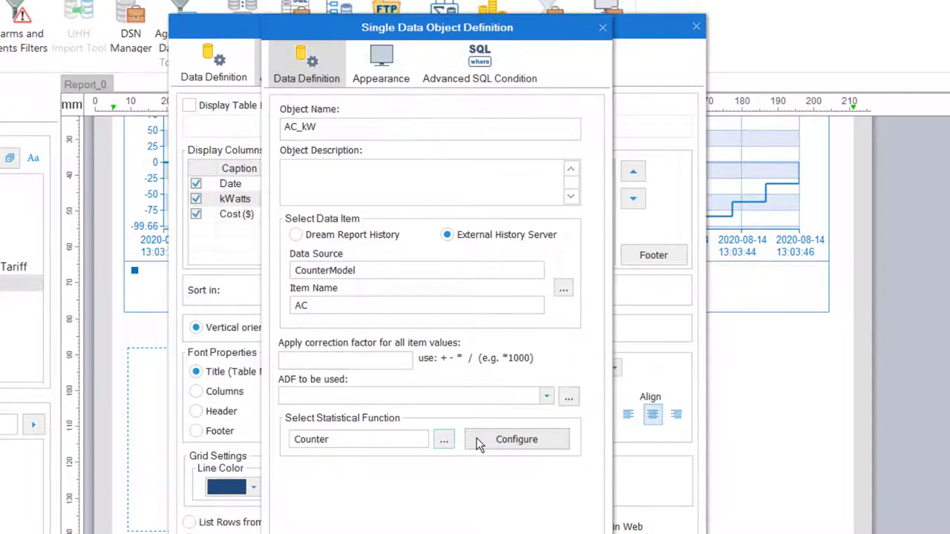
pyautogui.click(377, 74)
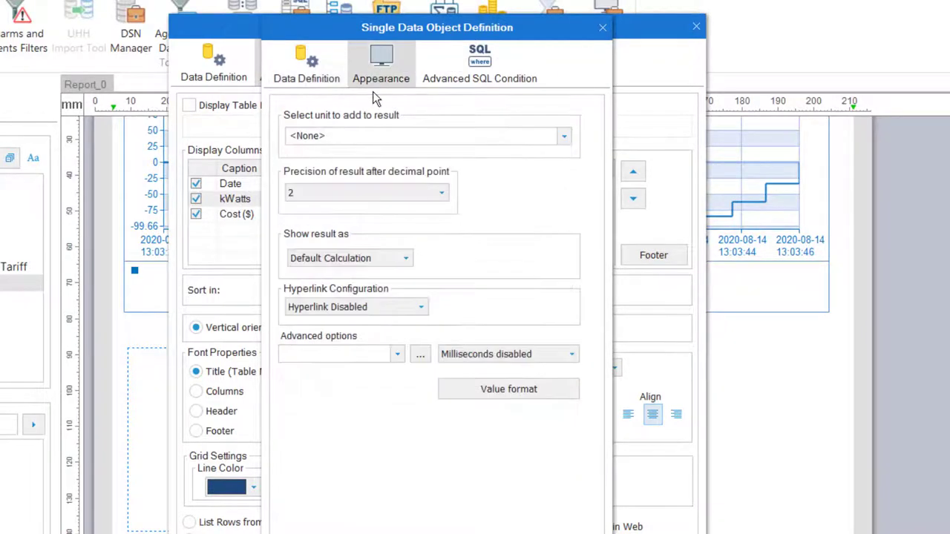
pyautogui.click(379, 196)
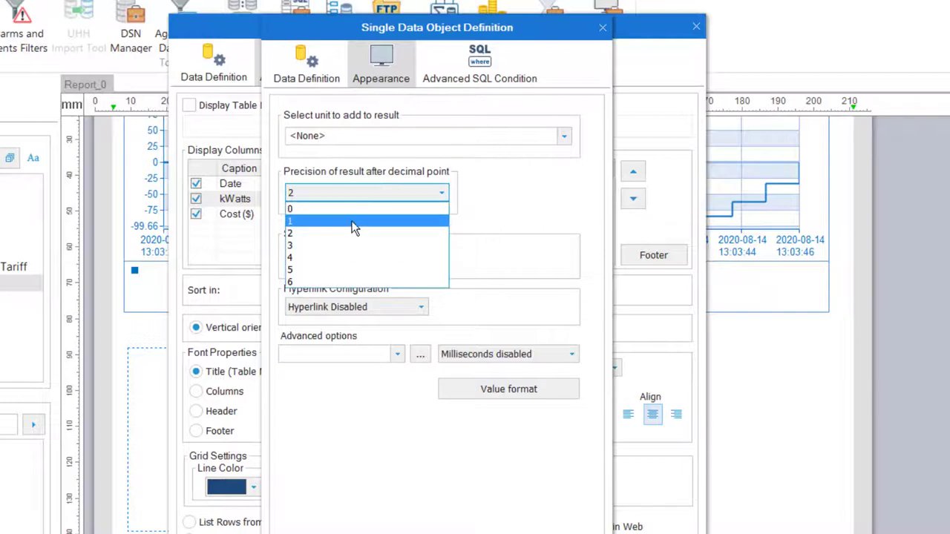
pyautogui.click(354, 222)
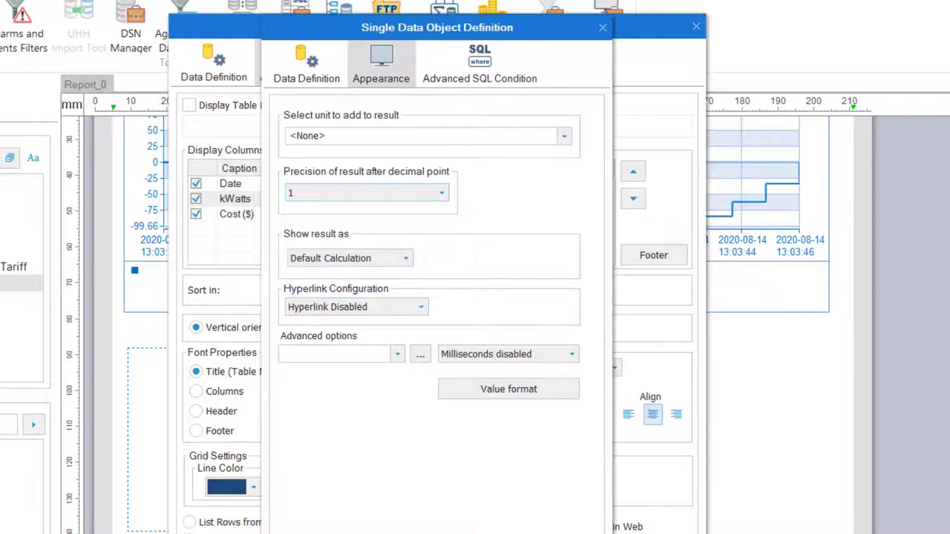
pyautogui.click(355, 522)
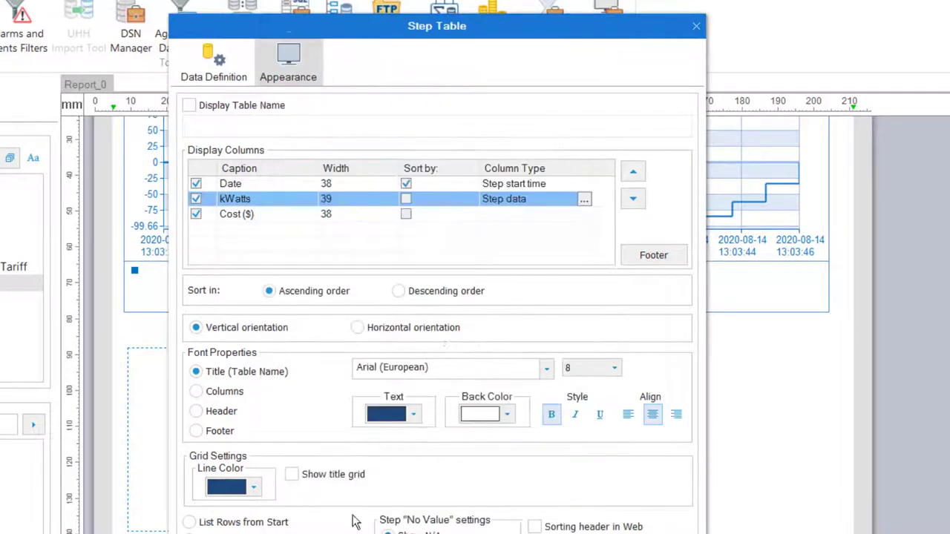
# Step: Define the Cost column as step data AC_Cost, a Counter priced with the Electricity tariff
pyautogui.click(584, 214)
pyautogui.click(619, 303)
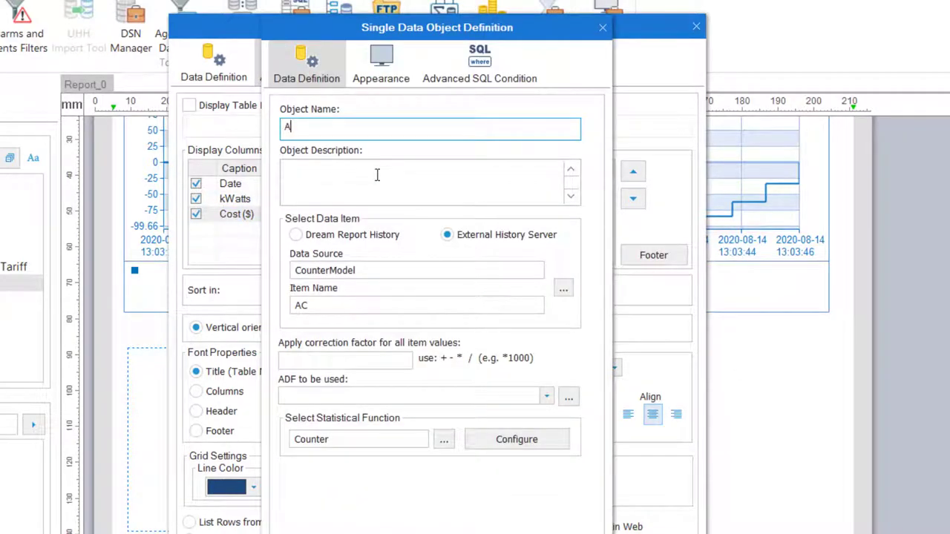
pyautogui.write('AC_Cost')
pyautogui.click(499, 441)
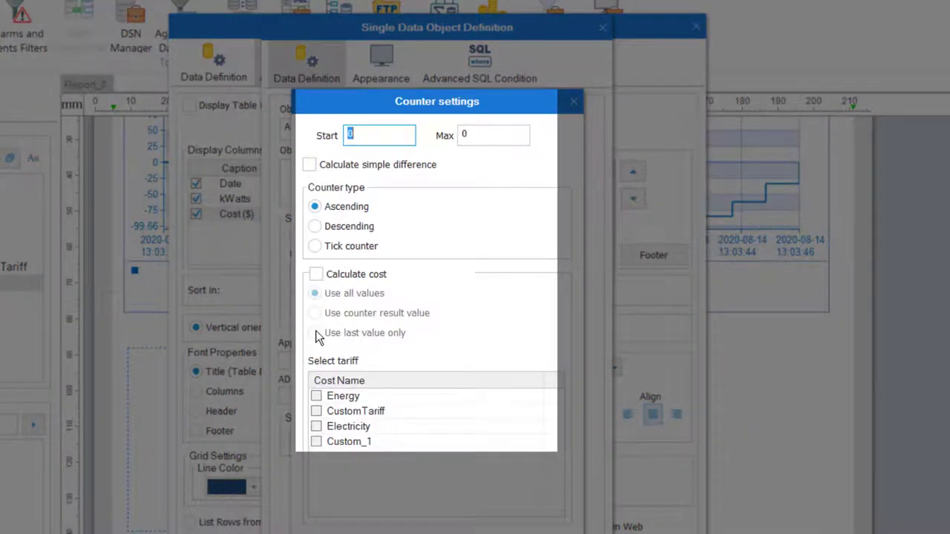
pyautogui.click(317, 274)
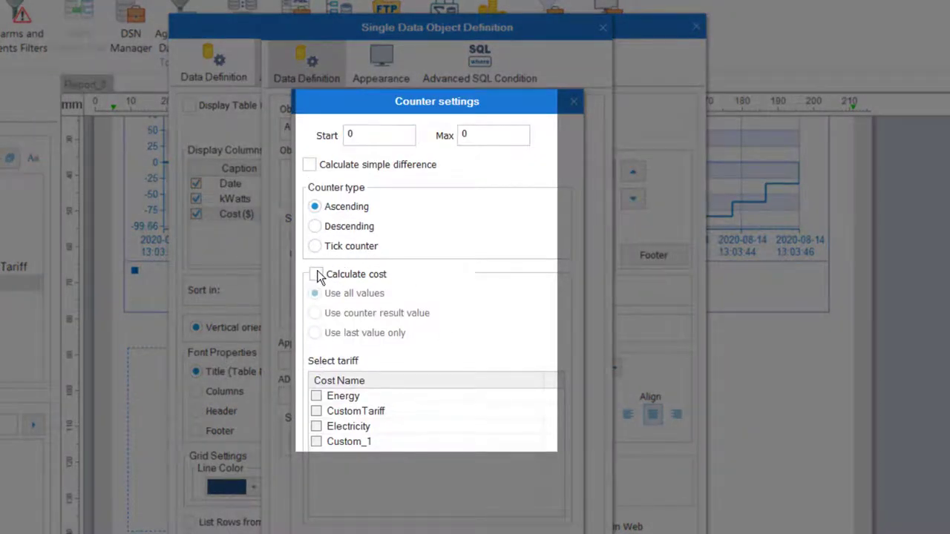
pyautogui.click(315, 428)
pyautogui.click(315, 429)
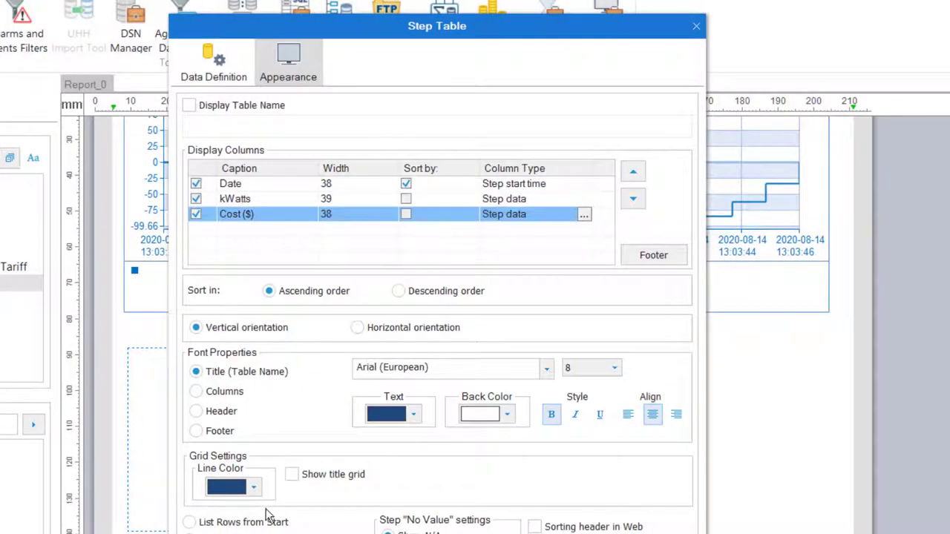
# Step: Centre the column text, create the step table and resize it under the chart
pyautogui.click(227, 413)
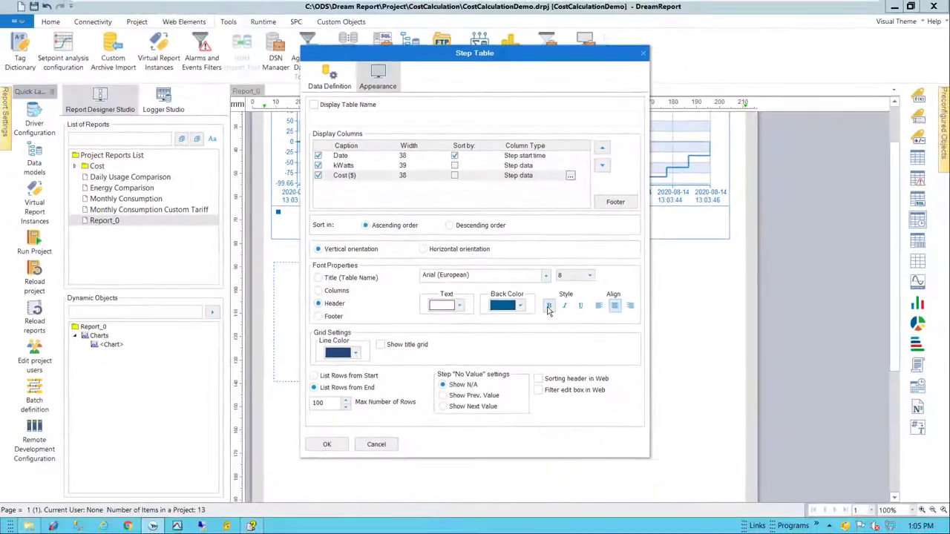
pyautogui.click(343, 291)
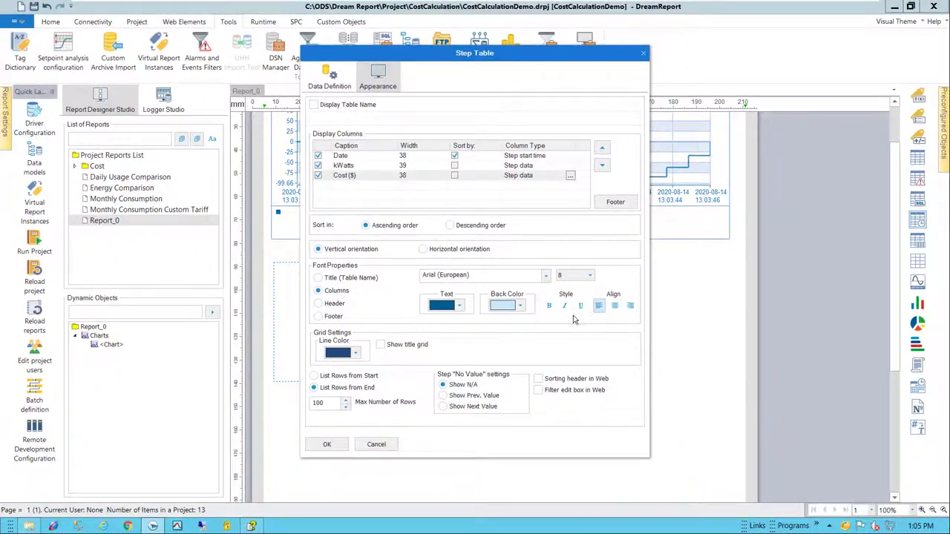
pyautogui.click(614, 309)
pyautogui.click(329, 445)
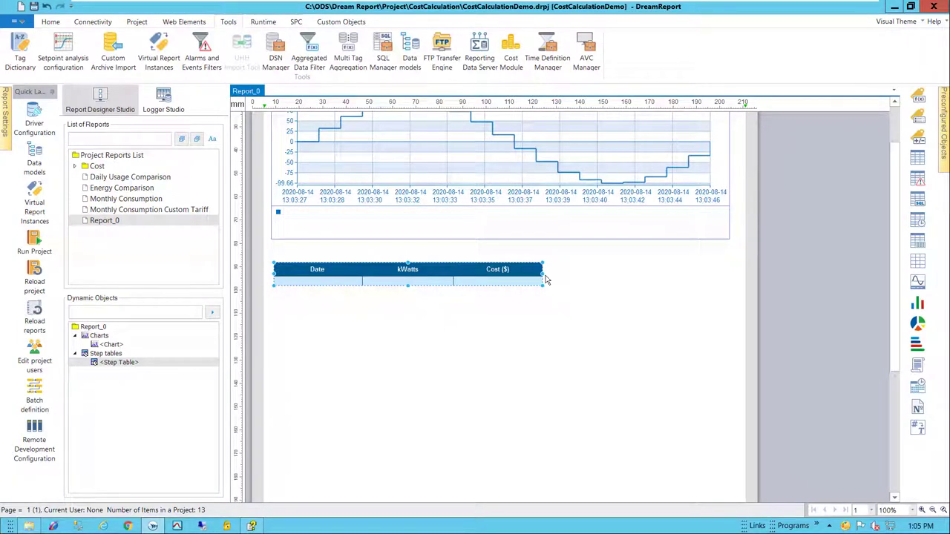
pyautogui.moveTo(533, 274); pyautogui.dragTo(513, 274)
pyautogui.scroll(-2, 484, 339)
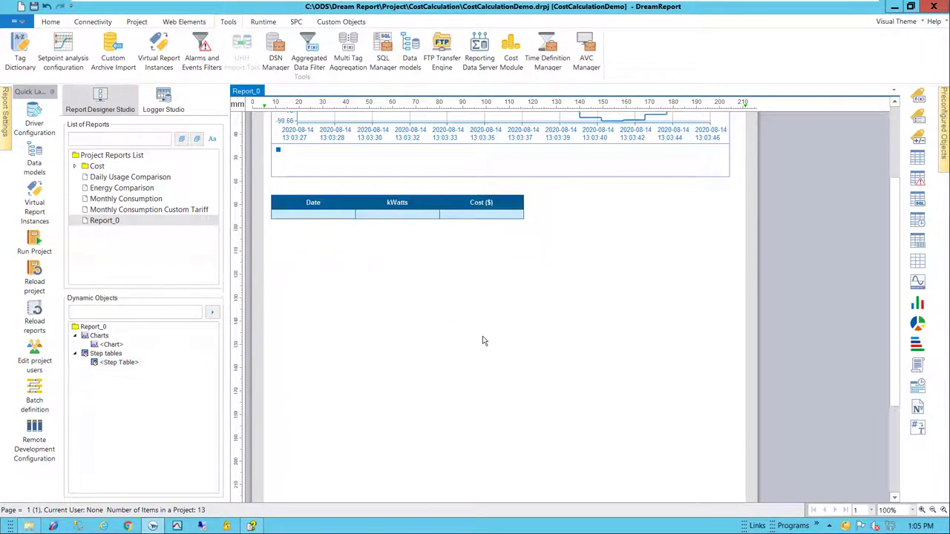
# Step: Draw a bar graph below the step table with Counter as its process value
pyautogui.click(924, 305)
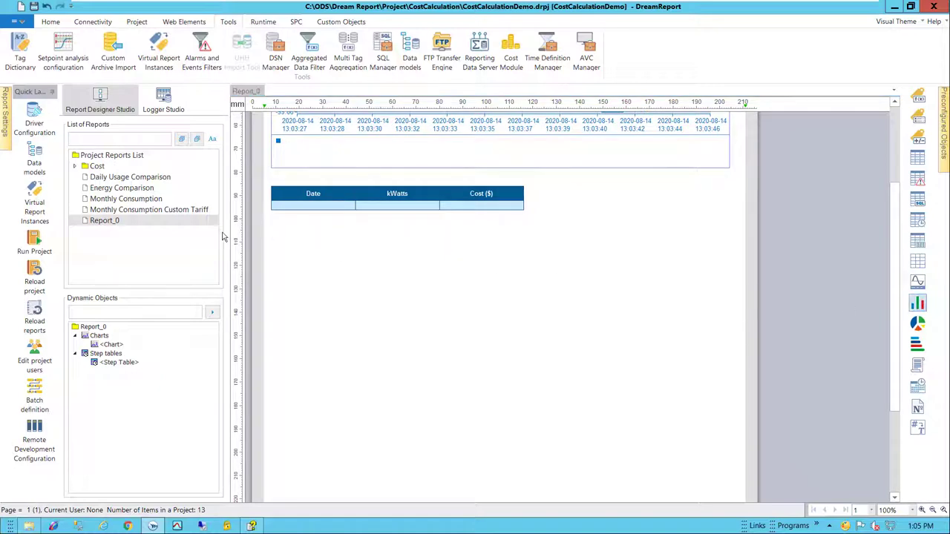
pyautogui.moveTo(272, 236); pyautogui.dragTo(717, 412)
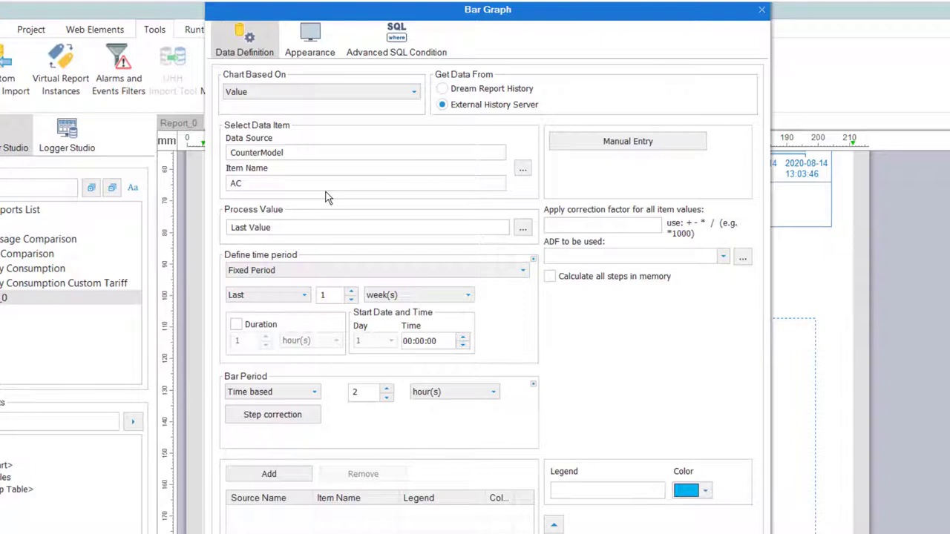
pyautogui.click(523, 227)
pyautogui.click(363, 286)
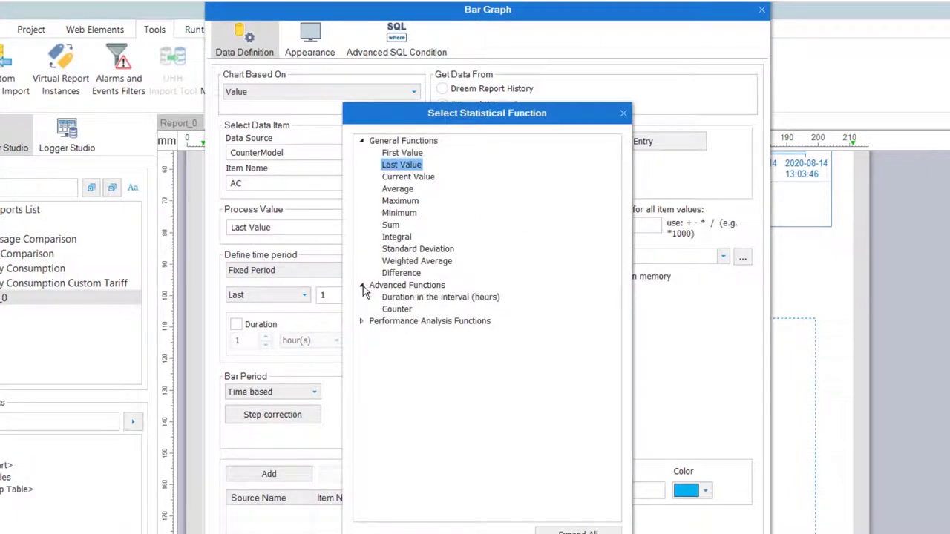
pyautogui.click(394, 310)
pyautogui.doubleClick(393, 310)
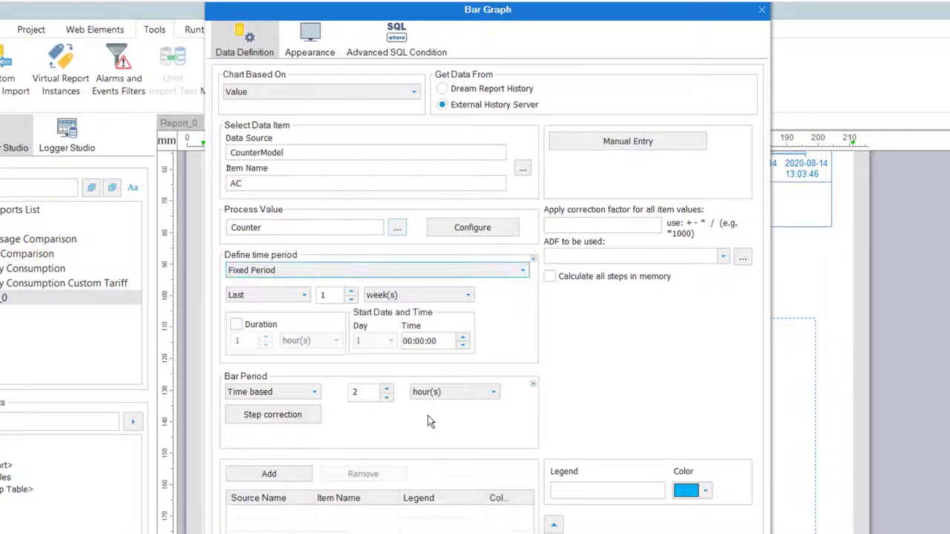
# Step: Add a kWatts series over a 1-day duration with 1-hour bars
pyautogui.click(593, 492)
pyautogui.write('k')
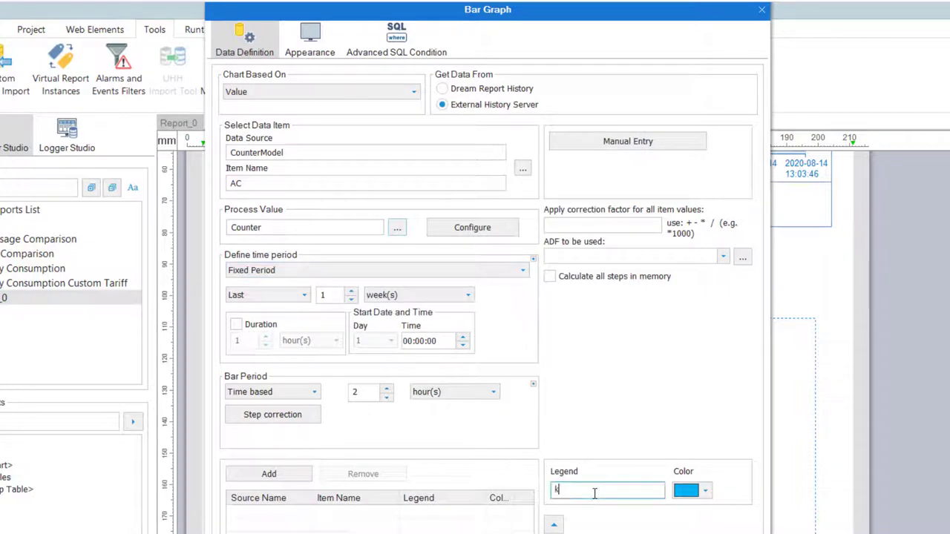
pyautogui.write('Watts')
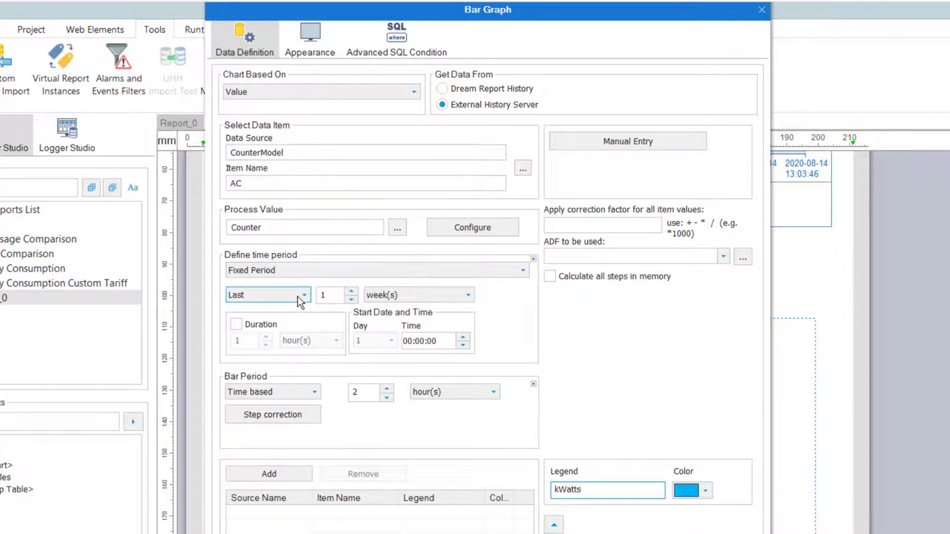
pyautogui.click(264, 326)
pyautogui.click(309, 341)
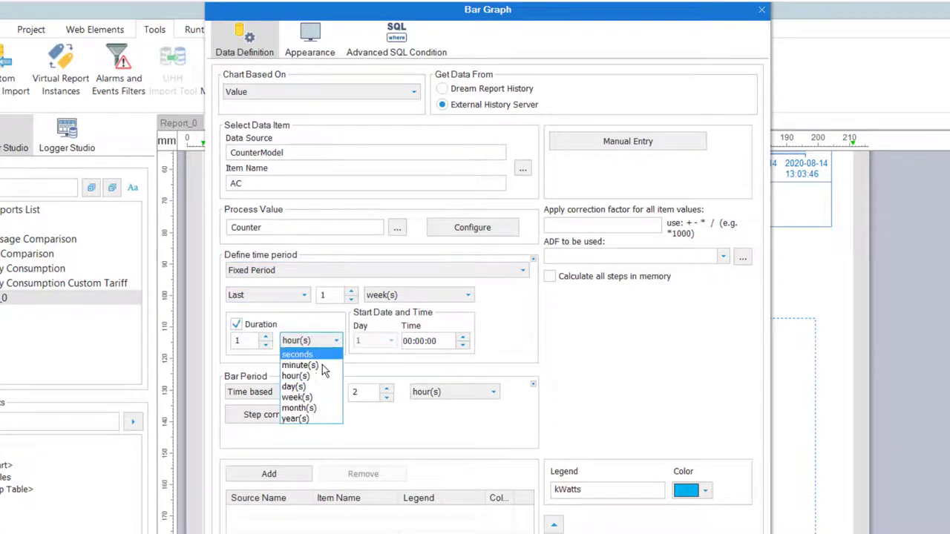
pyautogui.click(310, 386)
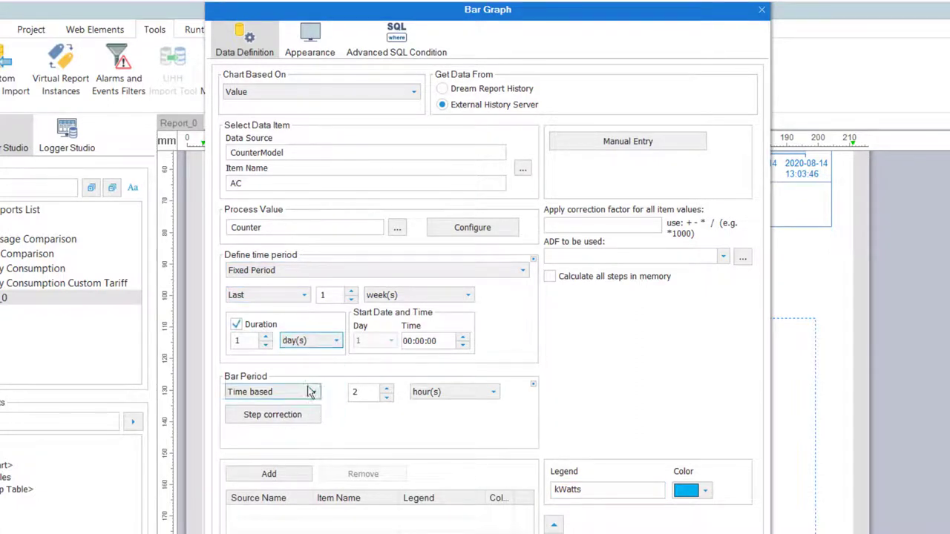
pyautogui.doubleClick(363, 392)
pyautogui.write('1')
pyautogui.click(269, 474)
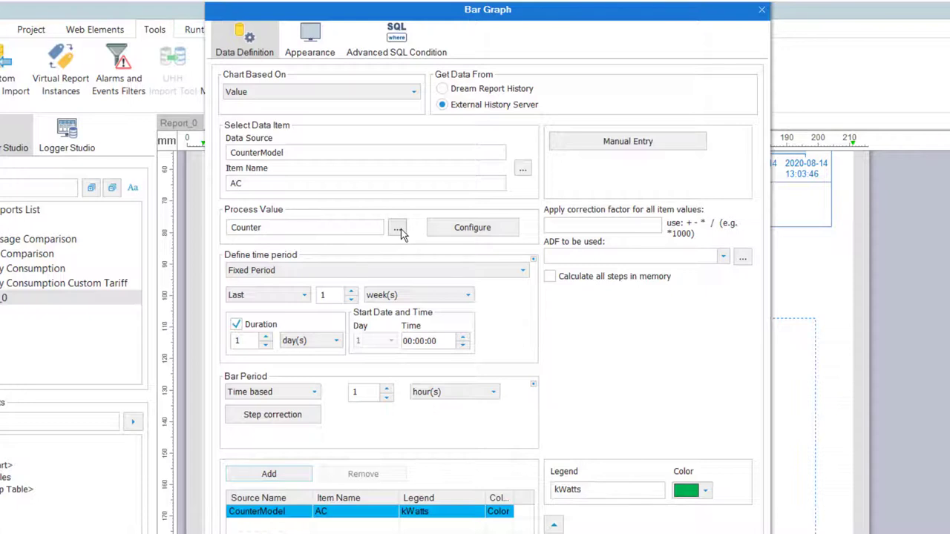
# Step: Add a 'Cost ($)' series calculating counter cost with the Electricity tariff
pyautogui.click(430, 231)
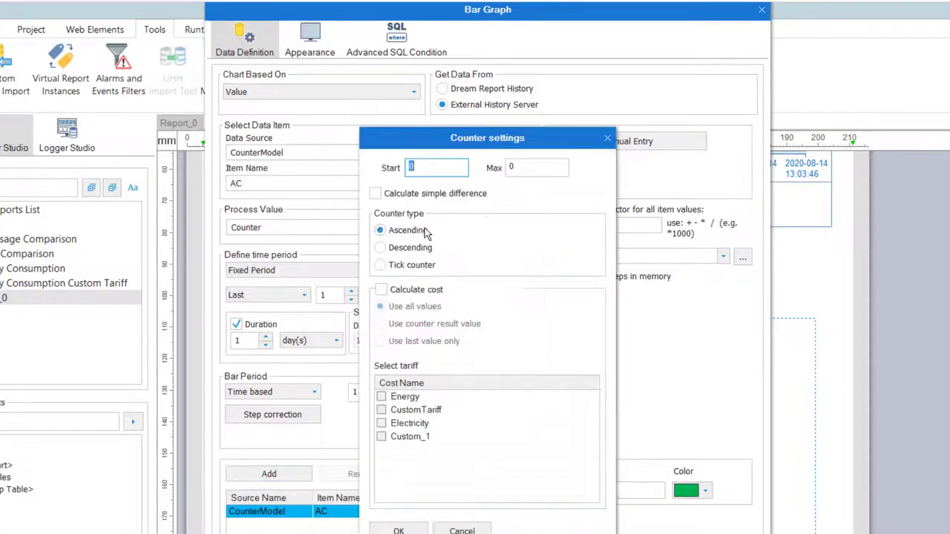
pyautogui.click(380, 290)
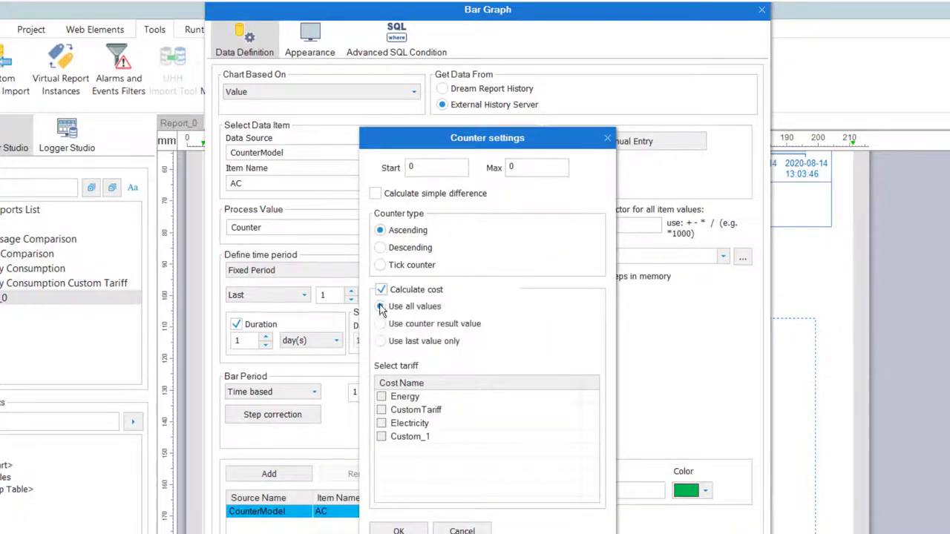
pyautogui.click(382, 423)
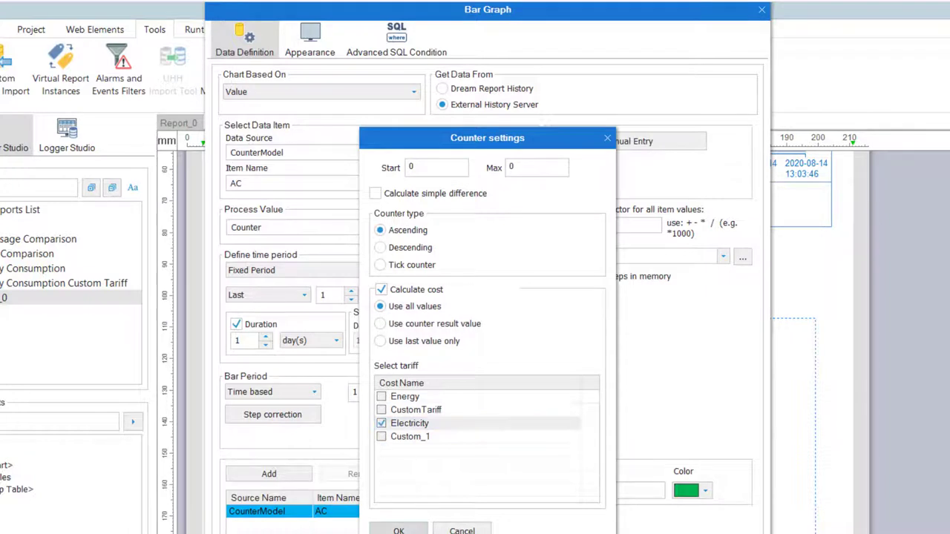
pyautogui.click(399, 530)
pyautogui.write('COst')
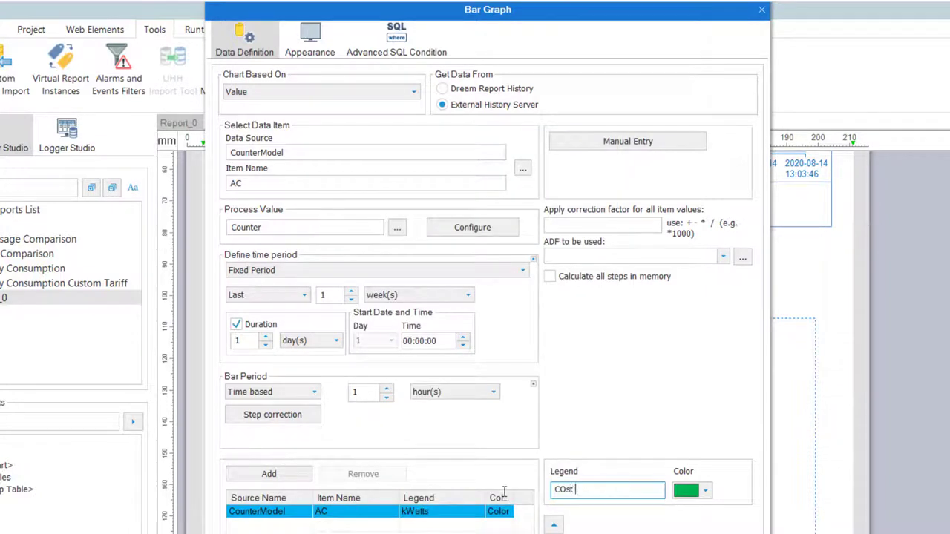
pyautogui.write(' ($)')
pyautogui.click(269, 474)
pyautogui.click(310, 46)
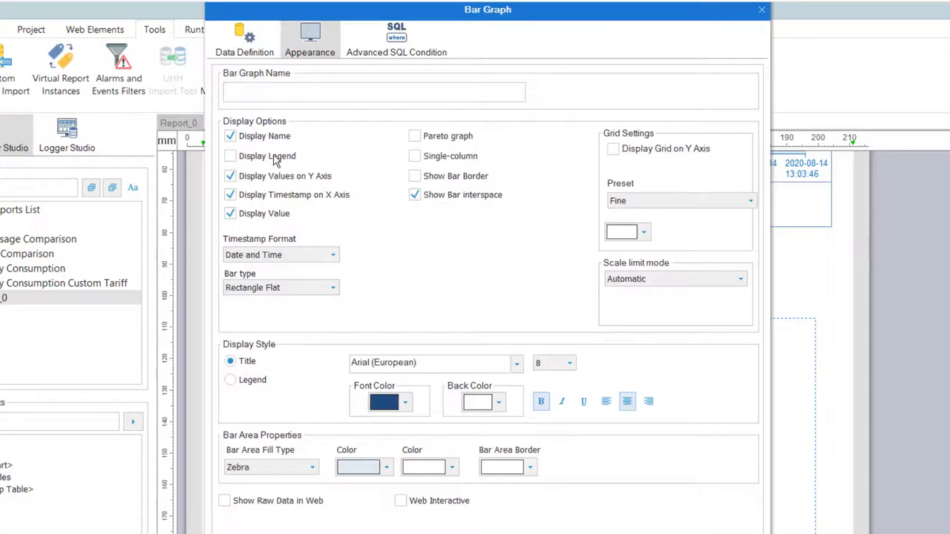
# Step: Enter 'Hourly Energy Usage - AC Unit #' as the bar graph's name
pyautogui.click(314, 95)
pyautogui.write('Hourly Ene')
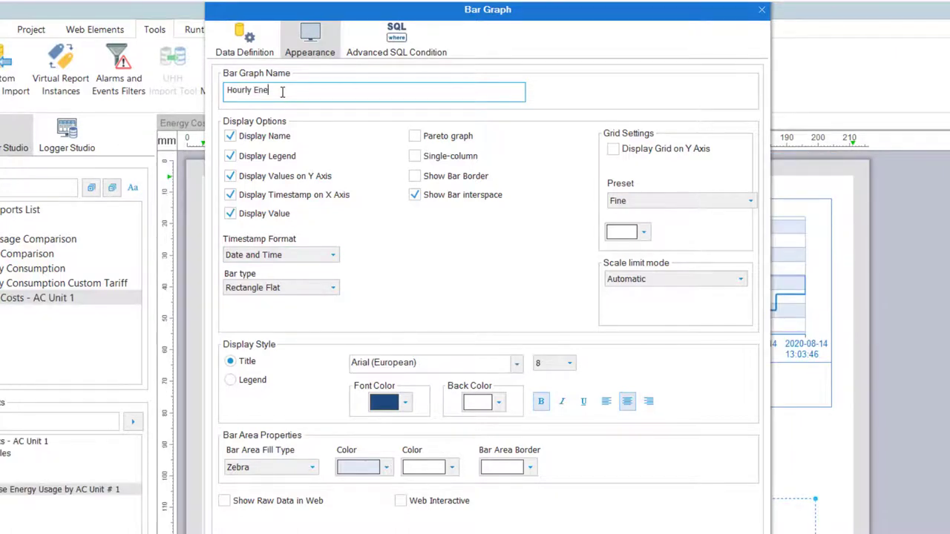
pyautogui.write('rgy Usage - AC Unit #1')
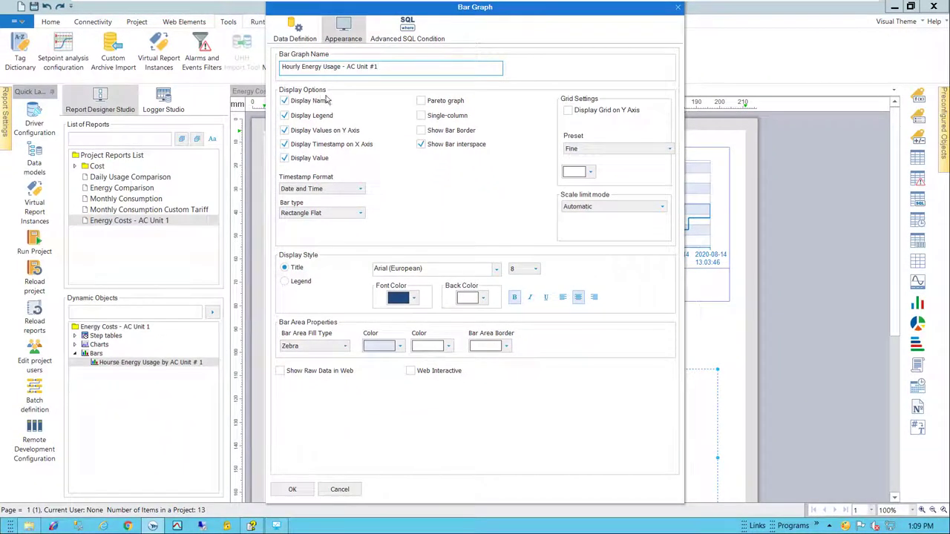
# Step: Confirm the bar graph title, then move the line chart, table and bar graph down
pyautogui.click(293, 490)
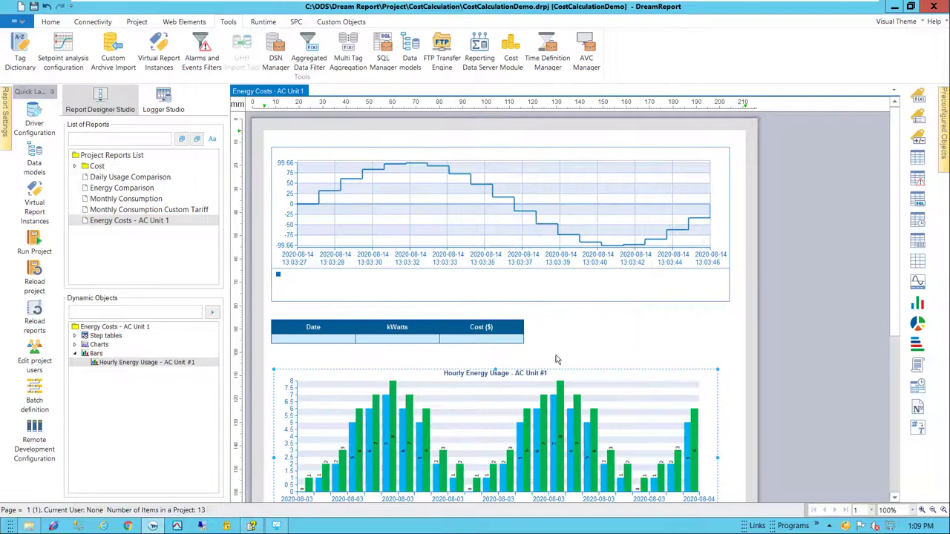
pyautogui.click(568, 336)
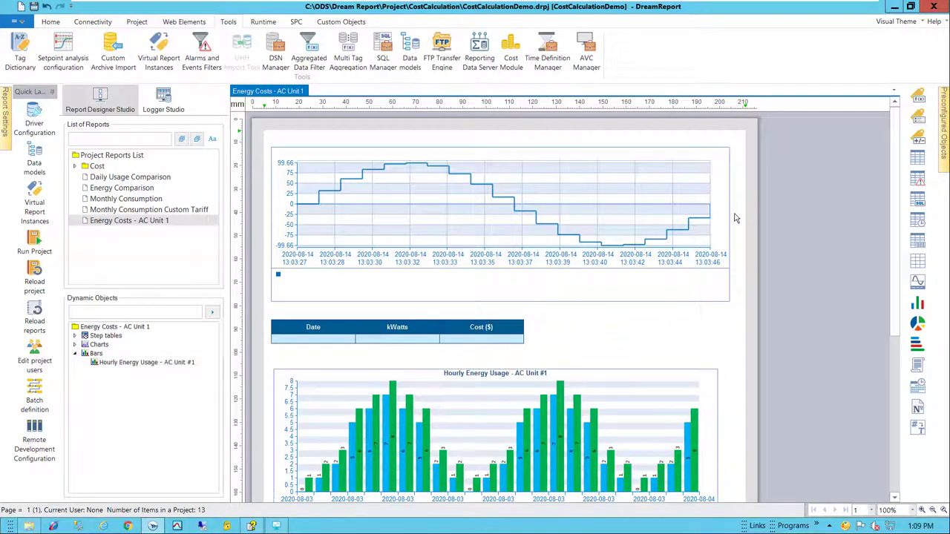
pyautogui.moveTo(735, 218); pyautogui.dragTo(457, 471)
pyautogui.moveTo(539, 270); pyautogui.dragTo(546, 285)
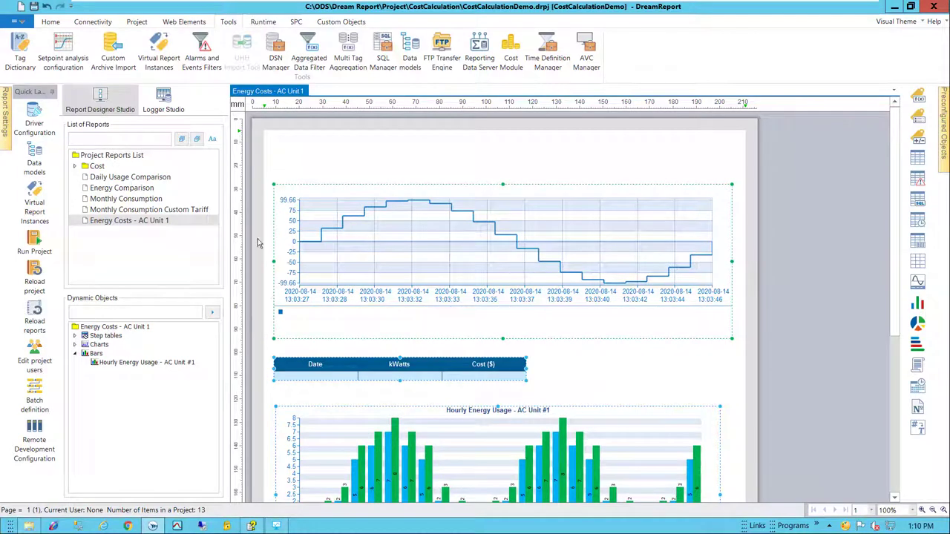
# Step: Apply a page template to the Energy Costs - AC Unit 1 report and save the changes
pyautogui.rightClick(187, 225)
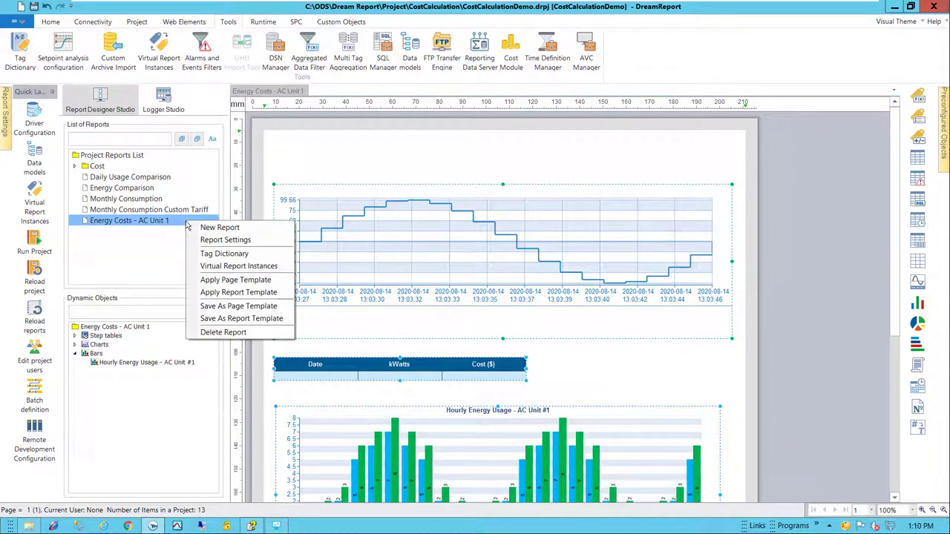
pyautogui.click(316, 247)
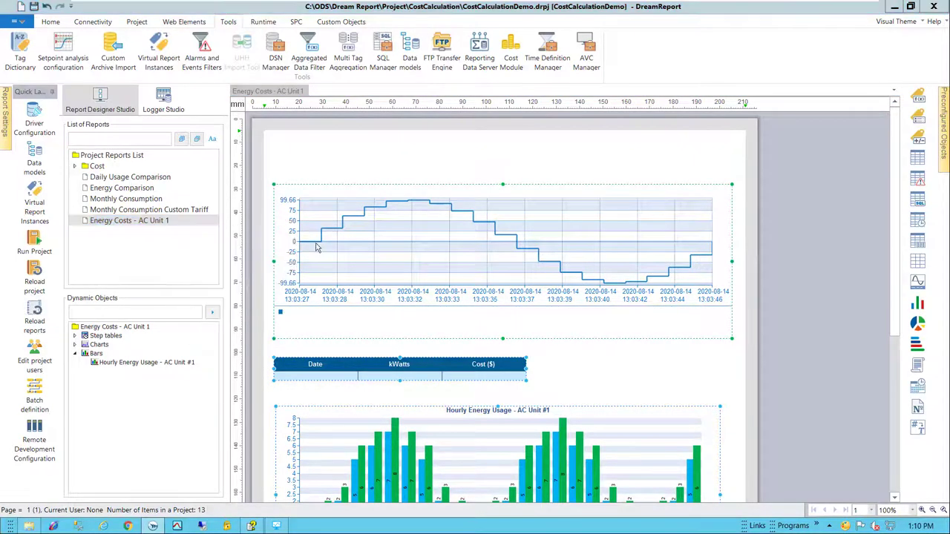
pyautogui.doubleClick(570, 233)
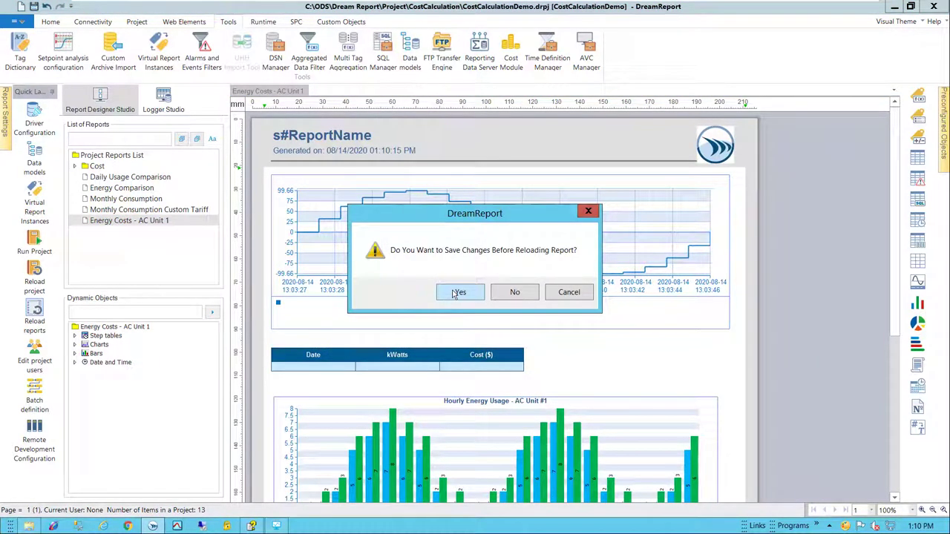
pyautogui.click(458, 292)
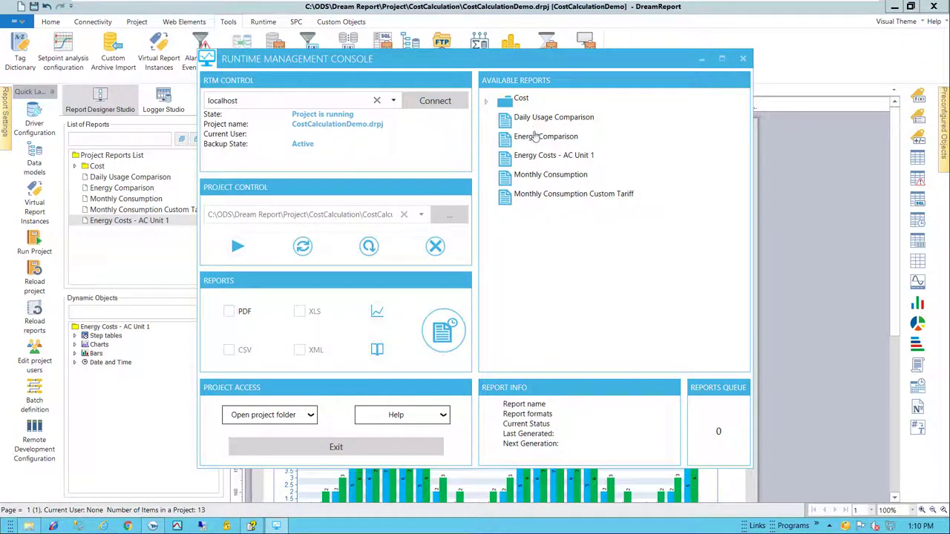
# Step: Generate the Energy Costs - AC Unit 1 report from Available Reports
pyautogui.click(537, 159)
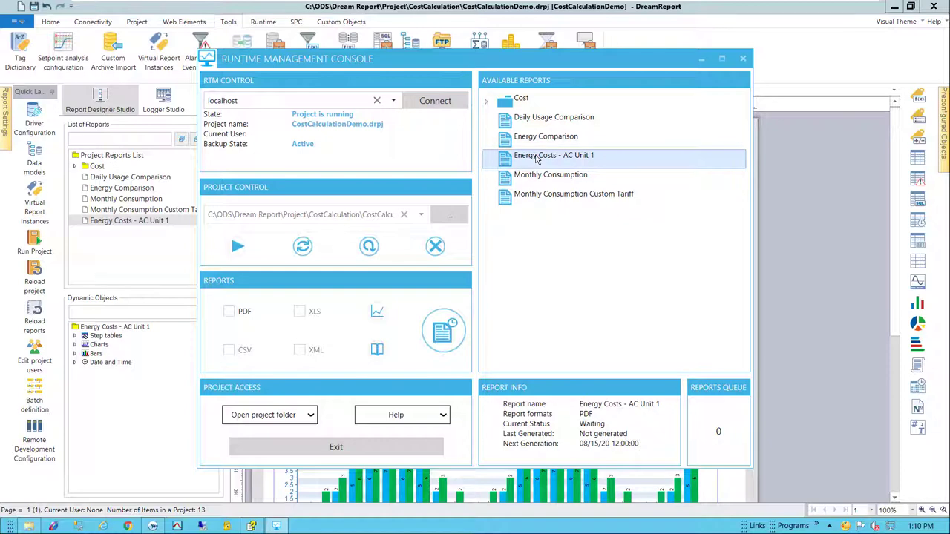
pyautogui.rightClick(537, 159)
pyautogui.click(571, 166)
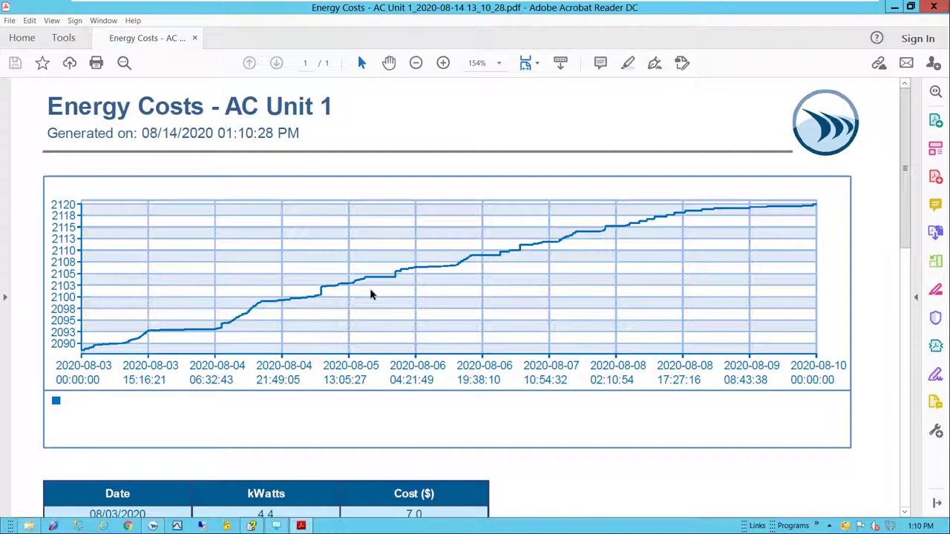
pyautogui.scroll(-5, 420, 303)
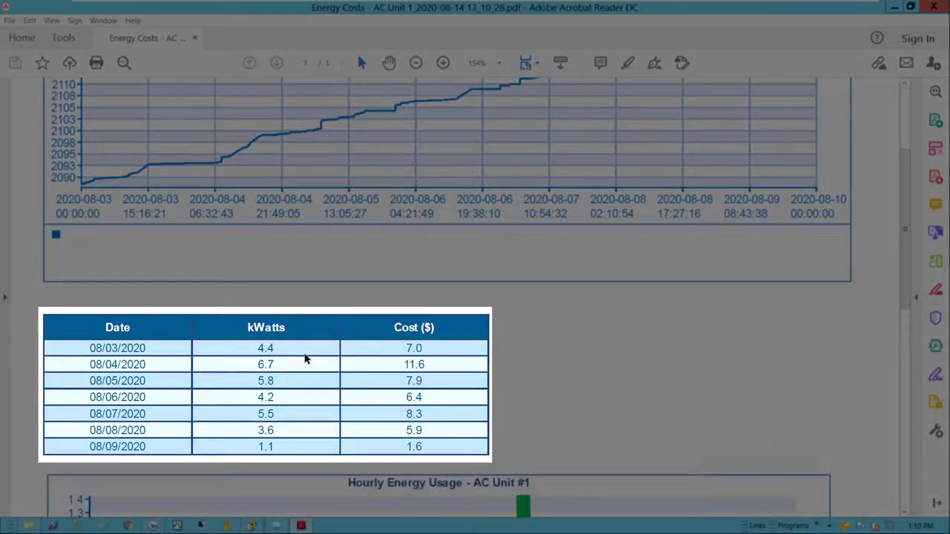
pyautogui.scroll(-3, 305, 360)
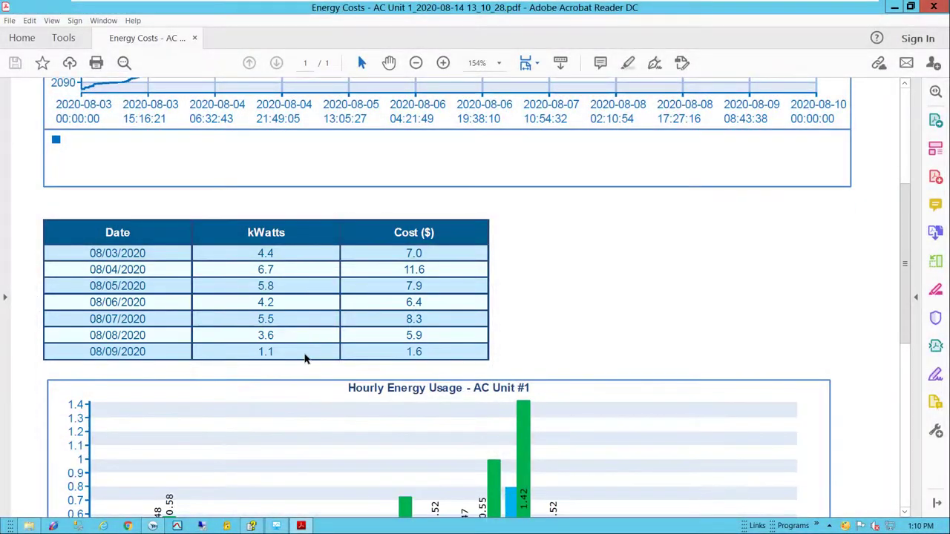
pyautogui.scroll(-3, 304, 360)
pyautogui.scroll(-1, 304, 359)
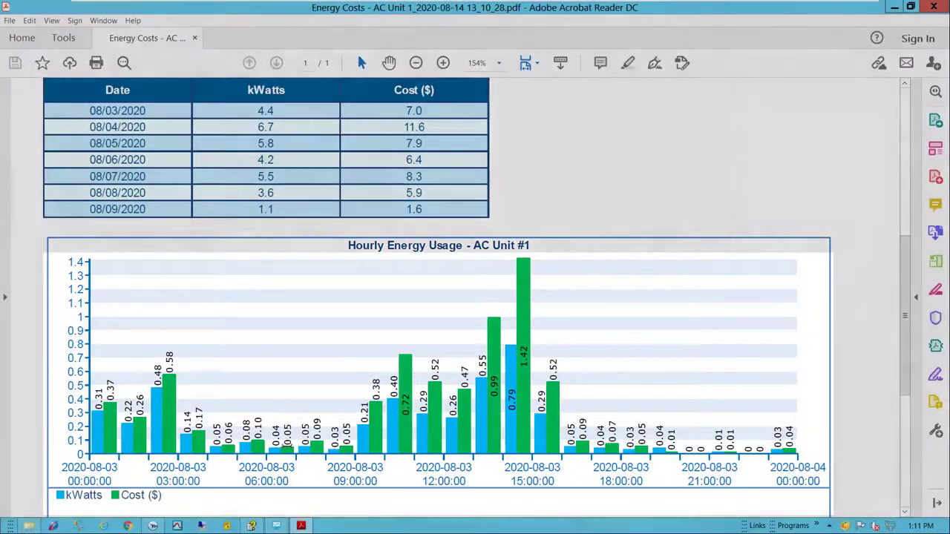
pyautogui.scroll(-2, 570, 322)
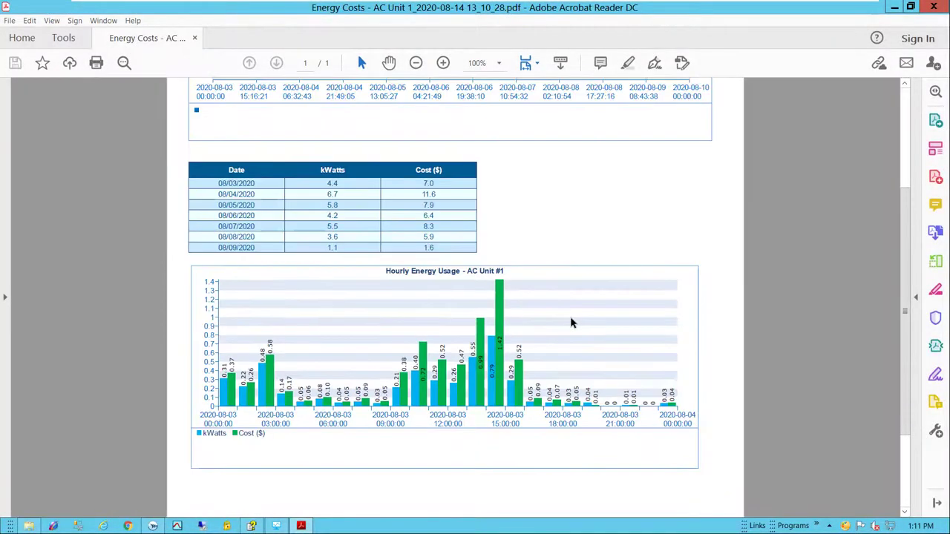
pyautogui.scroll(3, 570, 322)
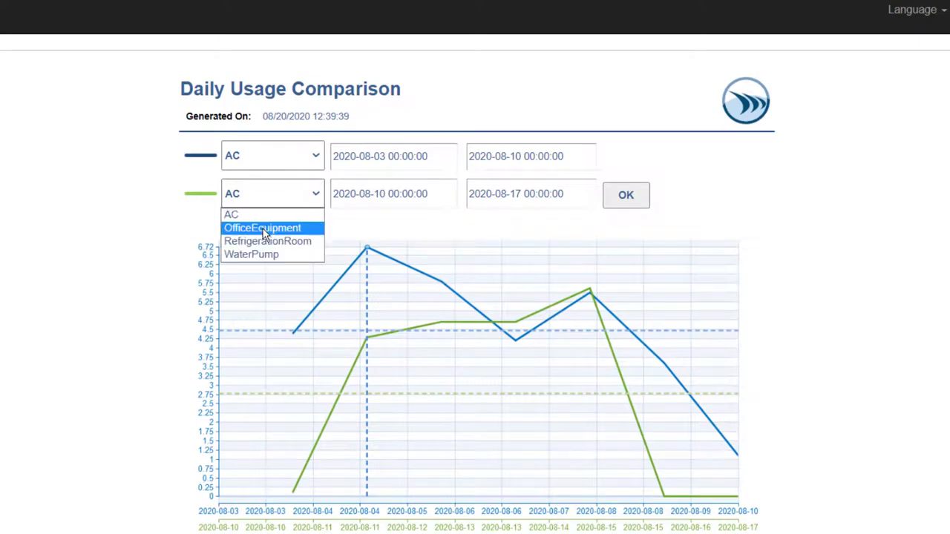
# Step: Set the second comparison series to RefrigerationRoom and apply it
pyautogui.click(267, 242)
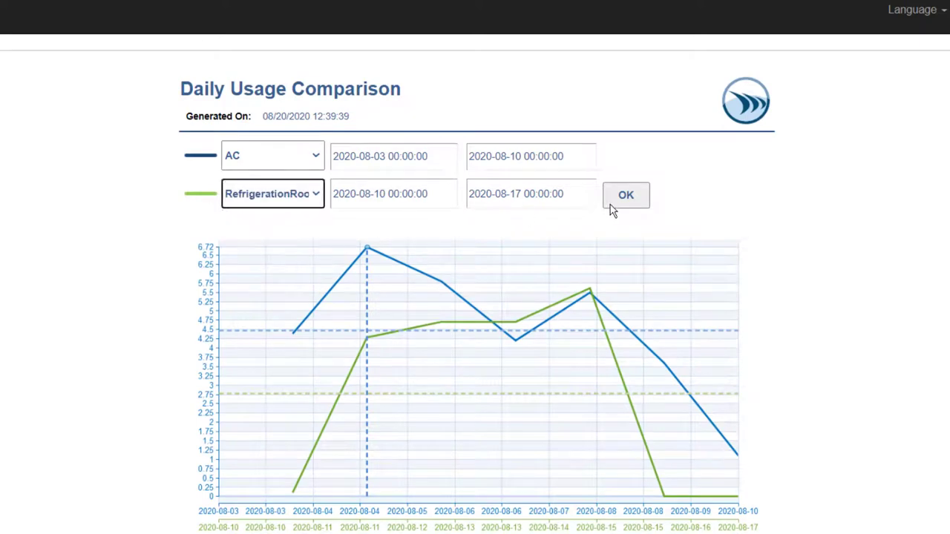
pyautogui.click(621, 206)
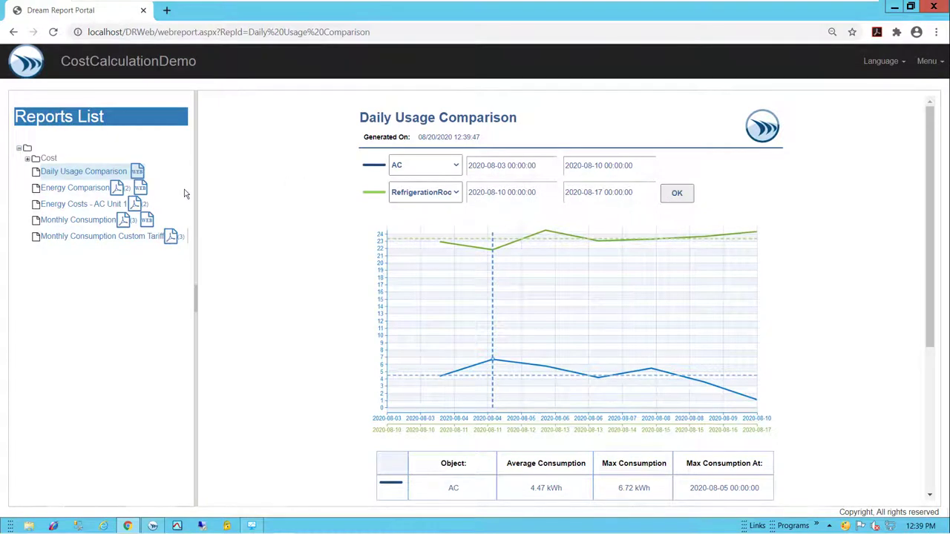
# Step: Open the Monthly Consumption report from the Energy Comparison group
pyautogui.click(96, 190)
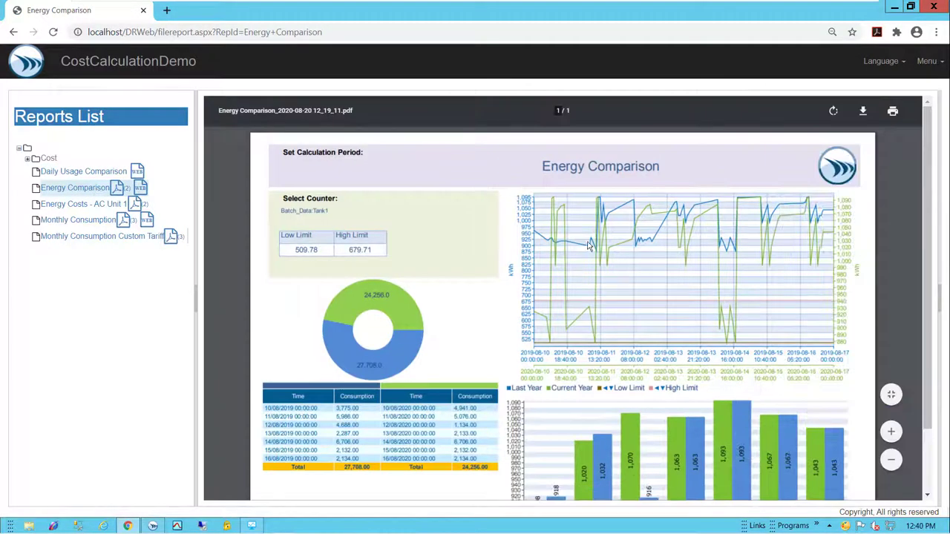
pyautogui.scroll(-1, 595, 265)
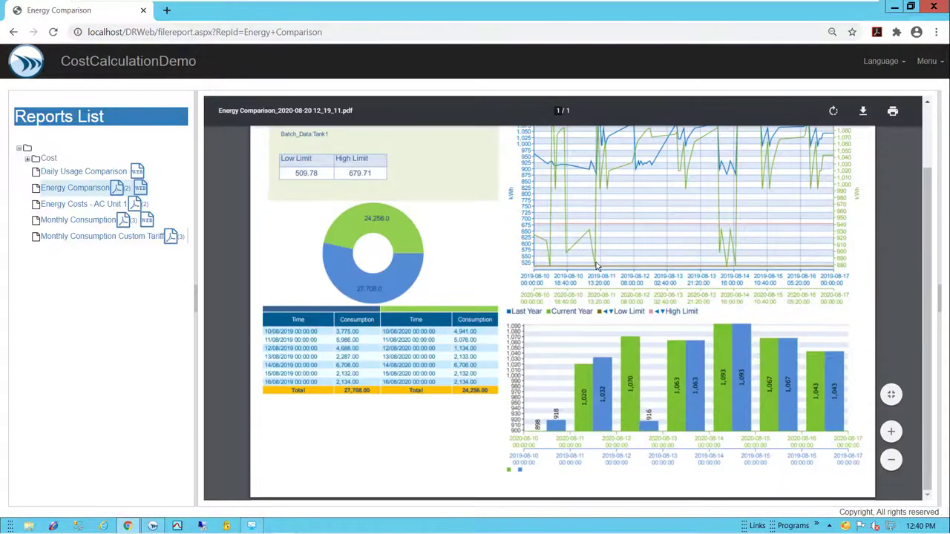
pyautogui.click(105, 236)
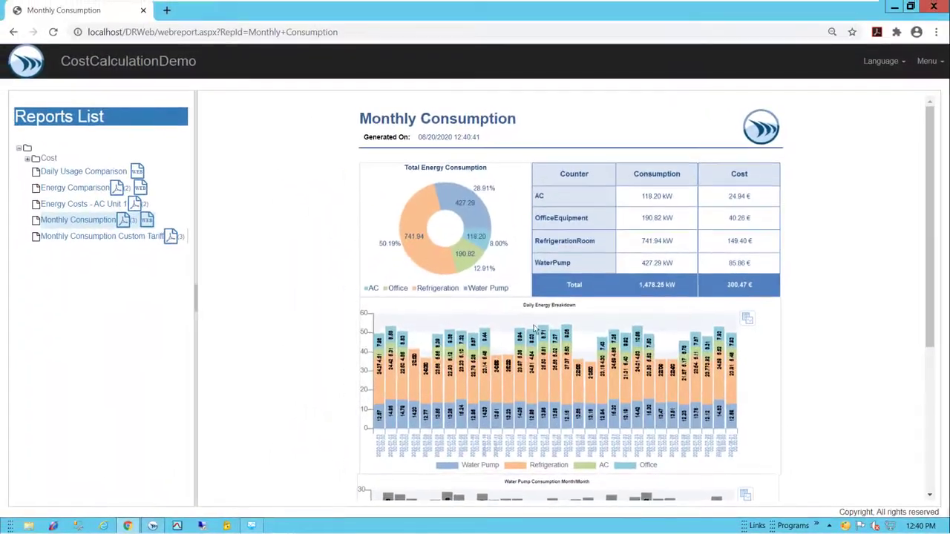
pyautogui.scroll(-1, 826, 348)
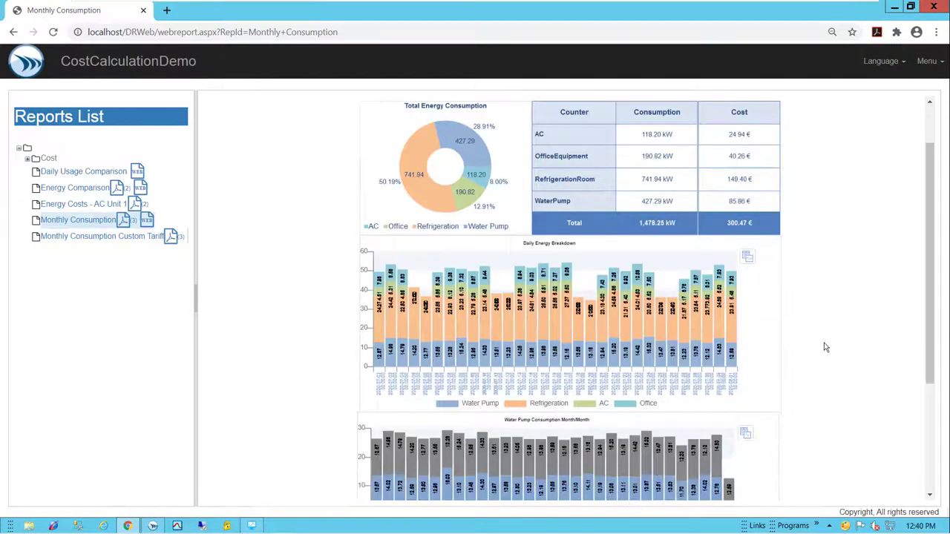
pyautogui.scroll(-1, 826, 347)
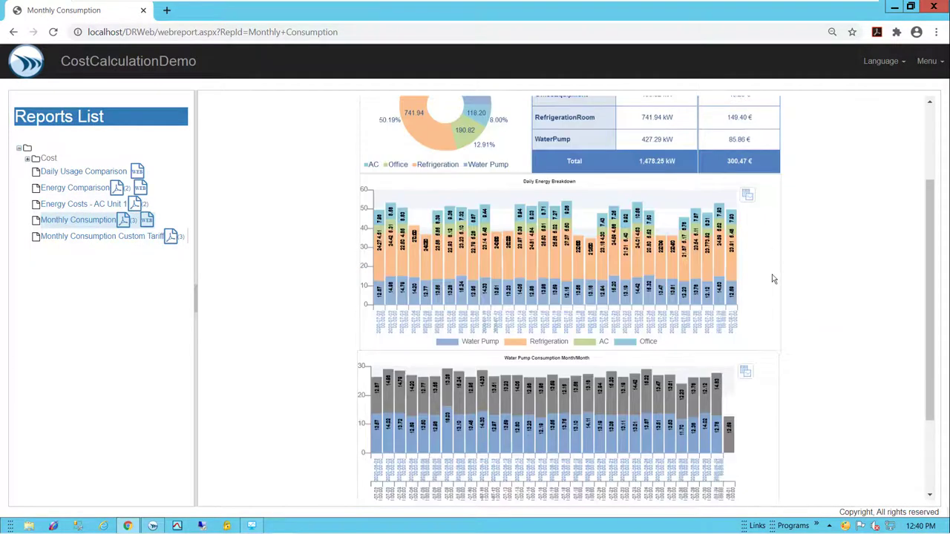
# Step: Drill into the 24.27 value's raw readings and show them as a line chart
pyautogui.click(749, 197)
pyautogui.click(558, 294)
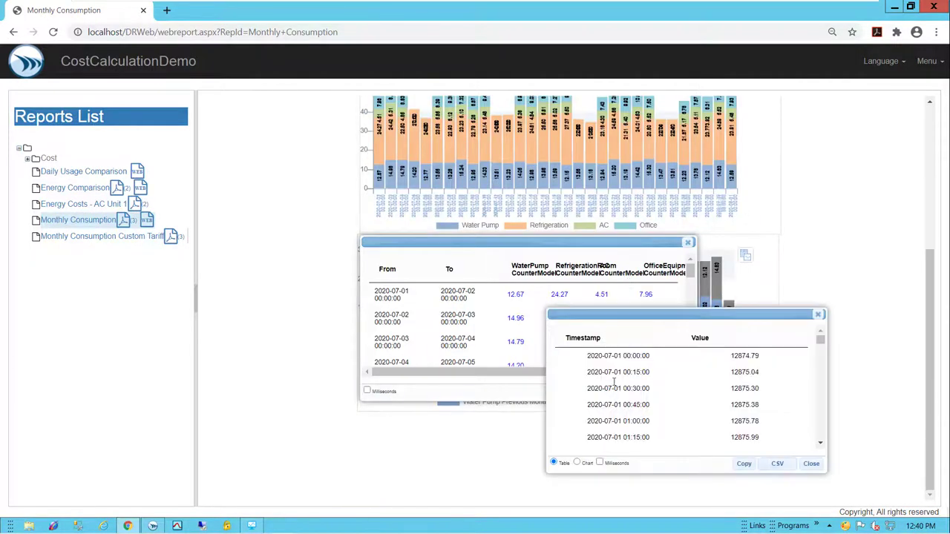
pyautogui.click(578, 463)
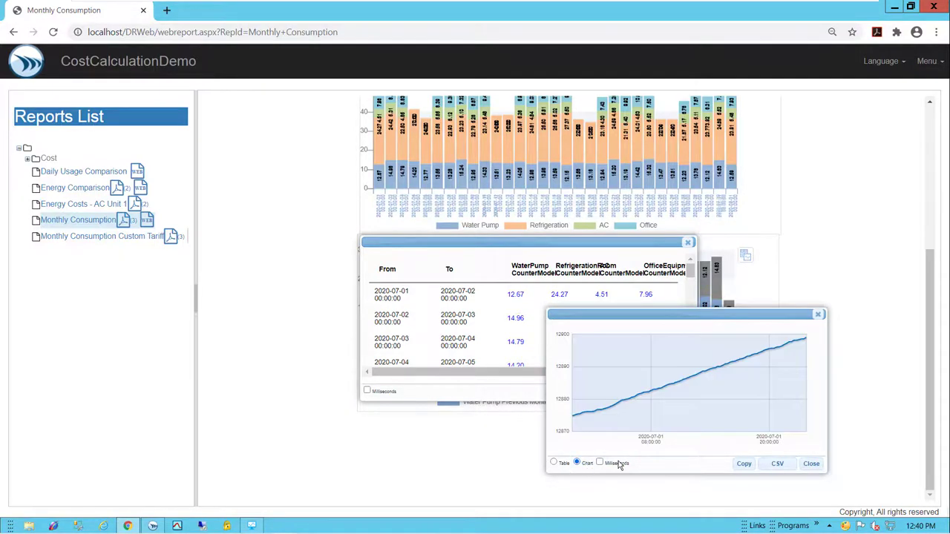